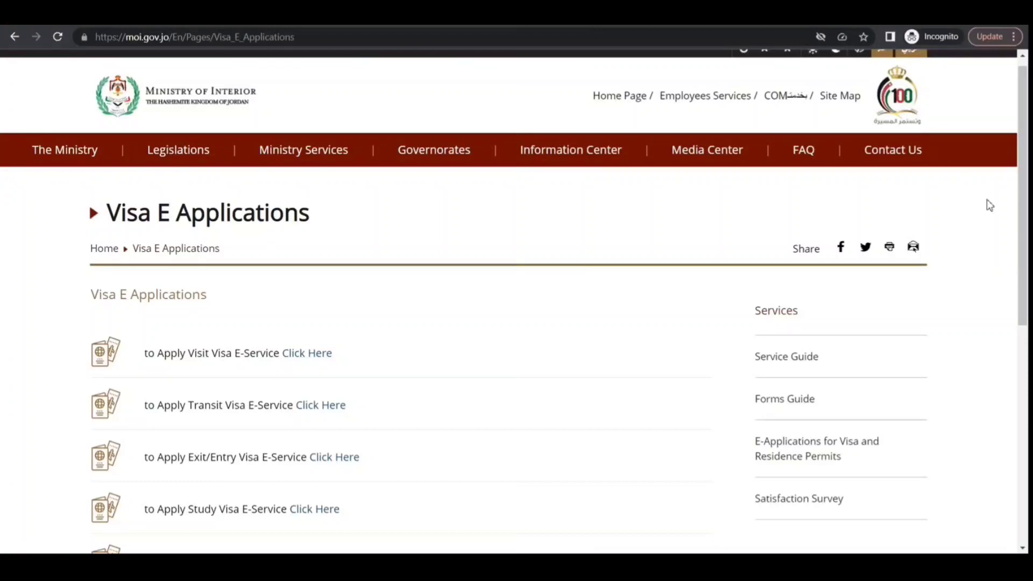
- Look over the listed visa e-services and open the application link for the Visit Visa E-Service
left_click_drag(1022, 216, 1026, 348)
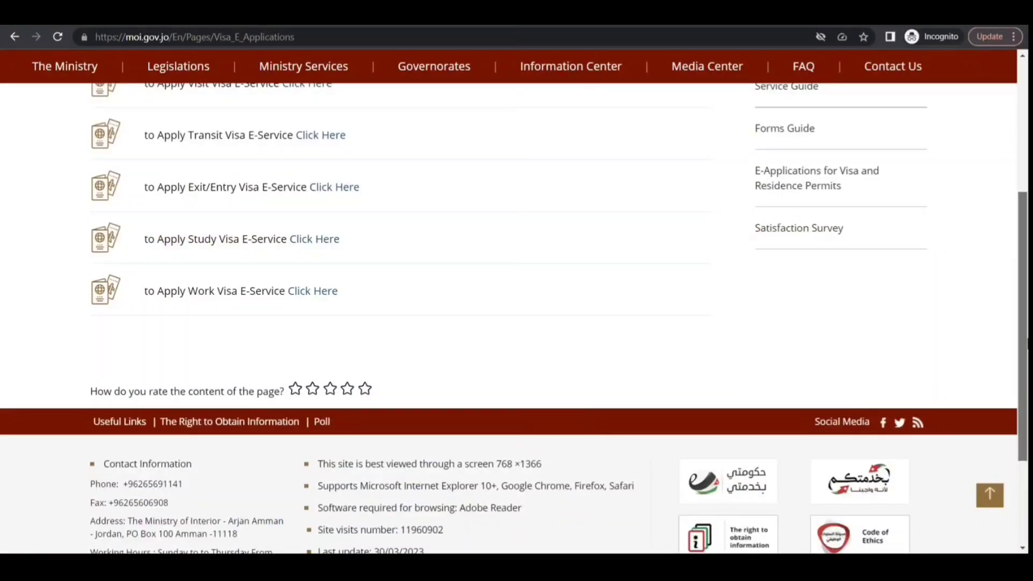
left_click_drag(1026, 347, 994, 259)
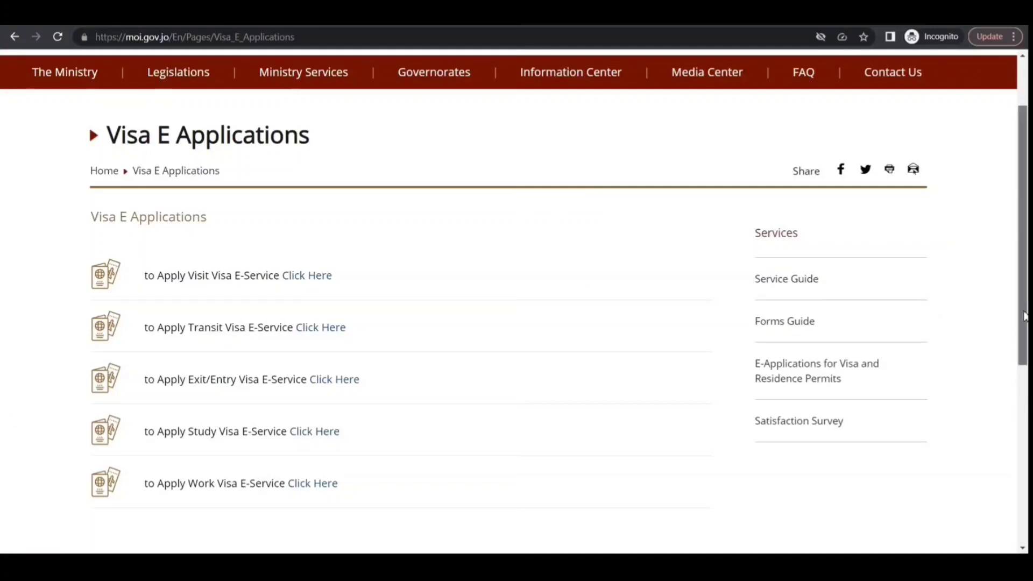
left_click_drag(1027, 306, 1019, 241)
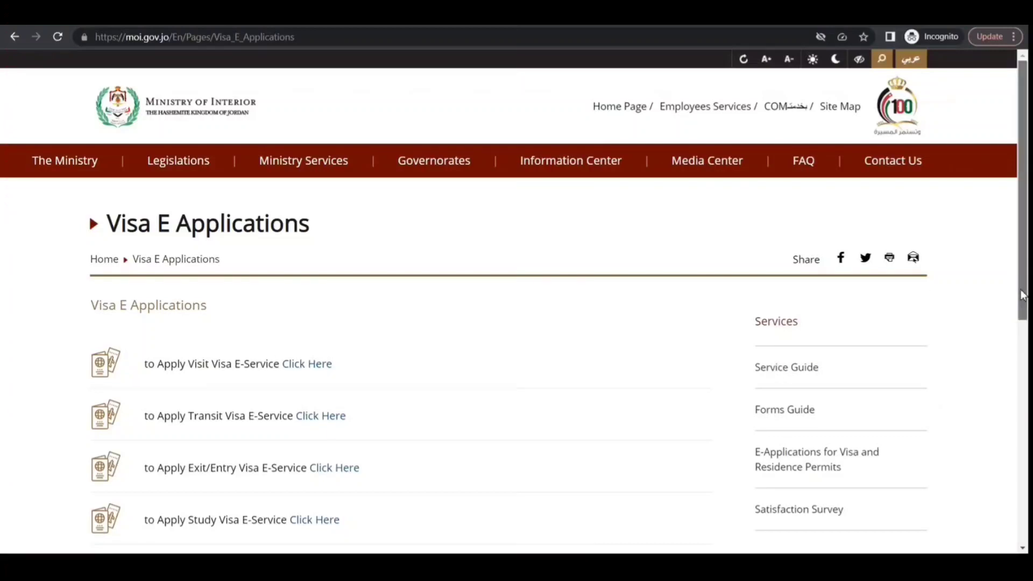
left_click_drag(1026, 296, 1027, 358)
scroll(563, 471, "up", 3)
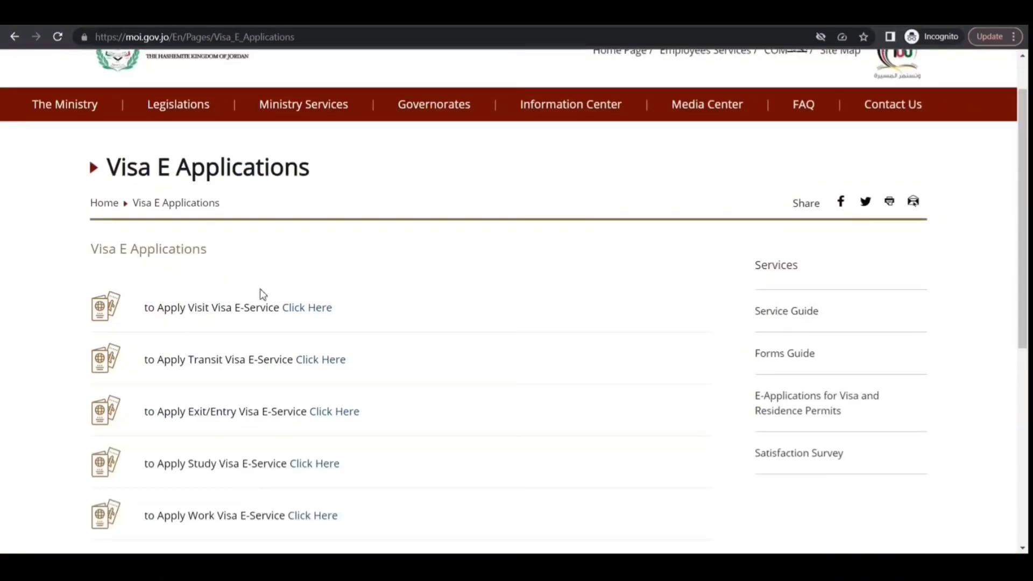
left_click(304, 307)
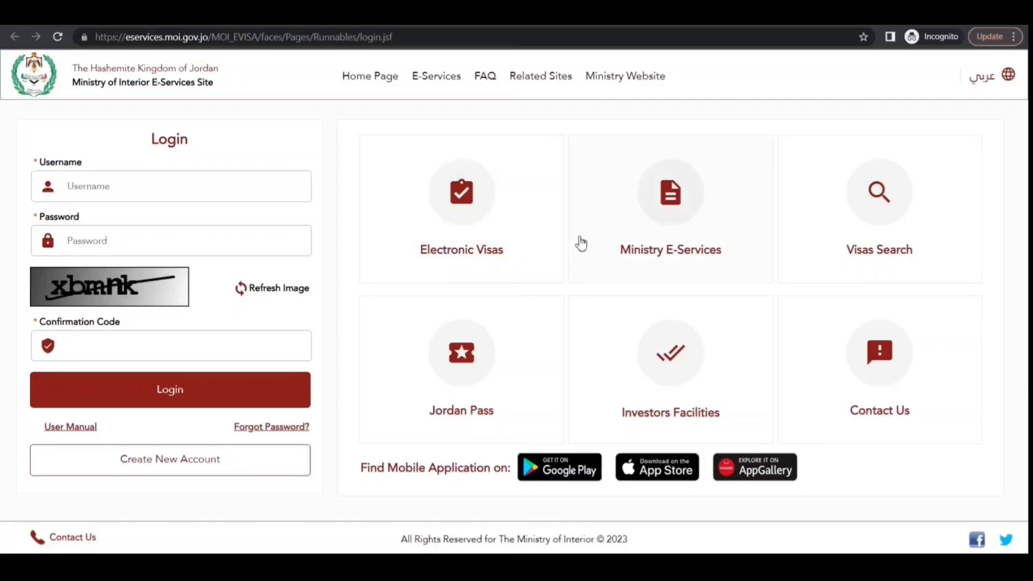
- Start an Electronic Visas request for an Individual with the non-Arabic Nationality category and INDIA as the current nationality
left_click(488, 221)
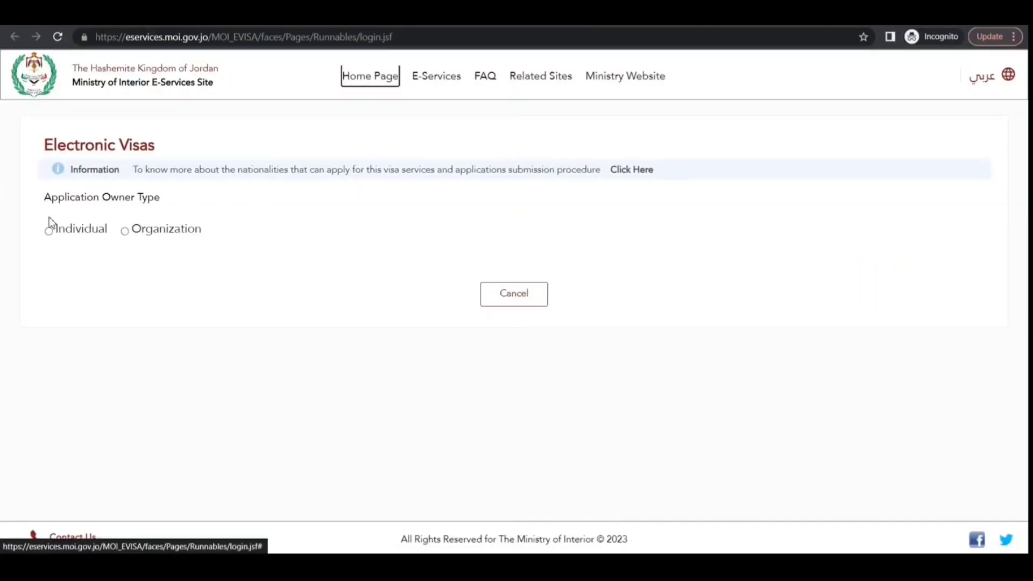
left_click(49, 231)
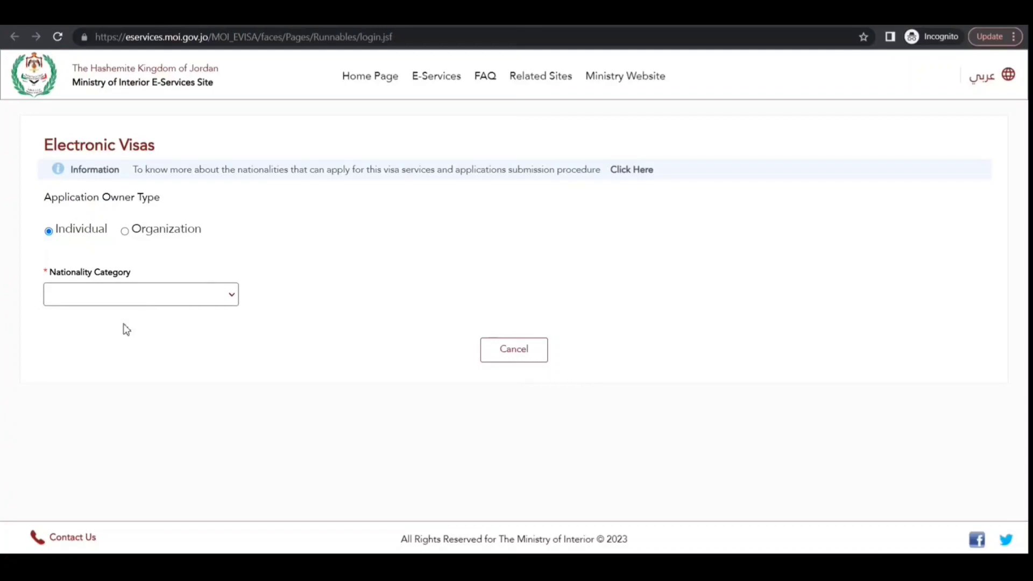
left_click(110, 349)
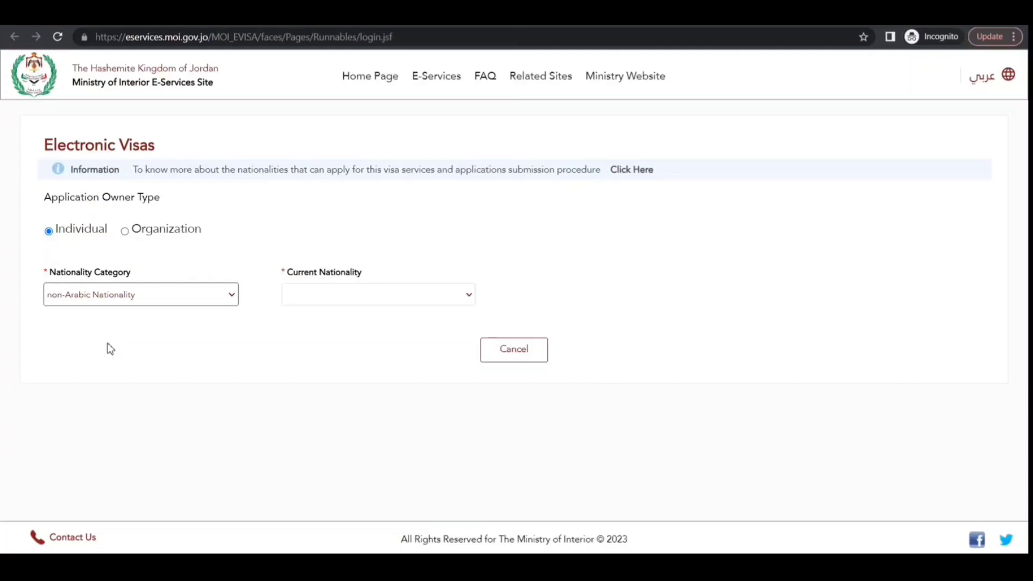
right_click(327, 306)
left_click(315, 302)
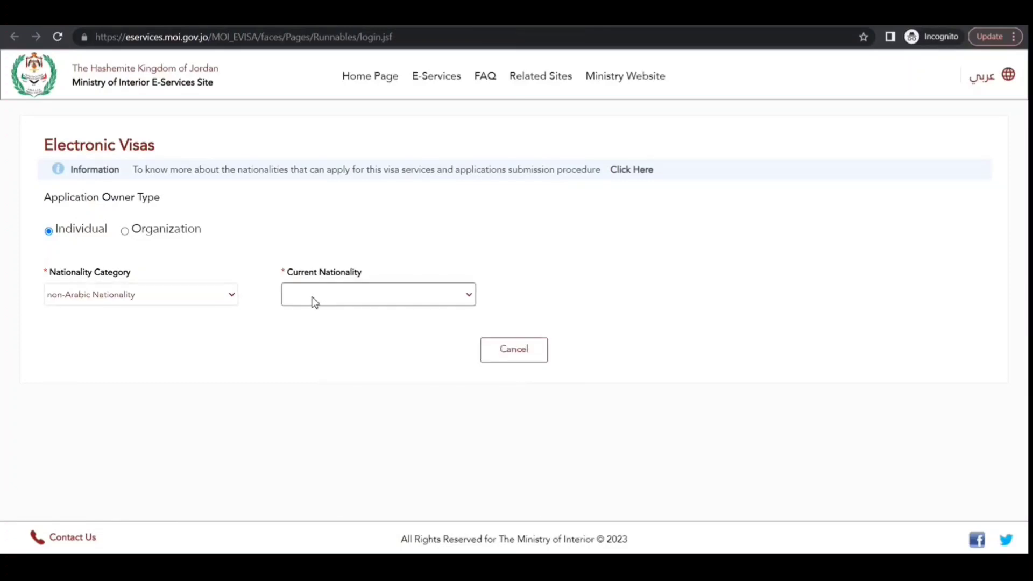
type("indo")
key("Up")
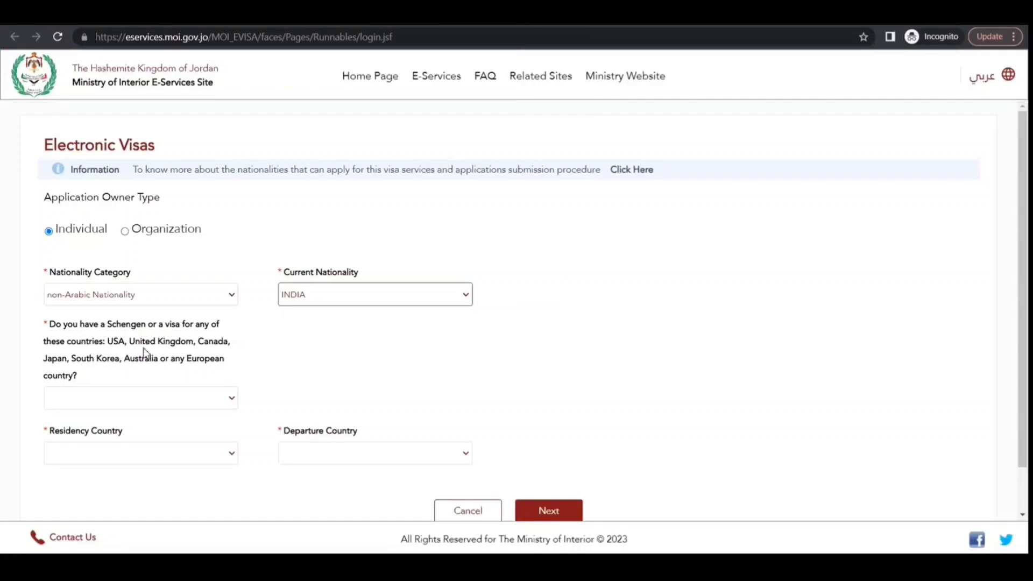
- Answer NO to holding a Schengen or other listed visa, set residency and departure country to INDIA, and continue
left_click(186, 399)
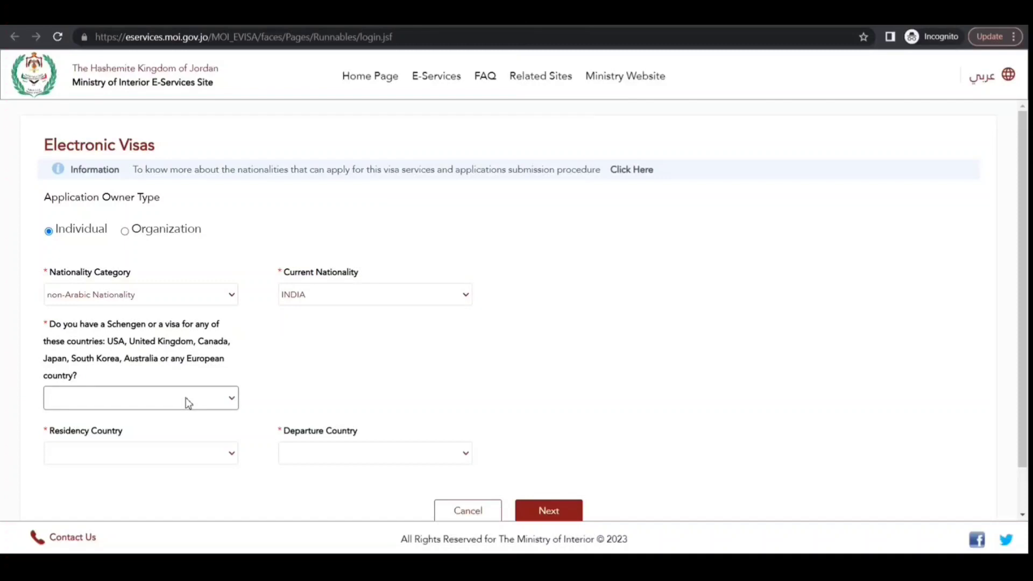
left_click(156, 428)
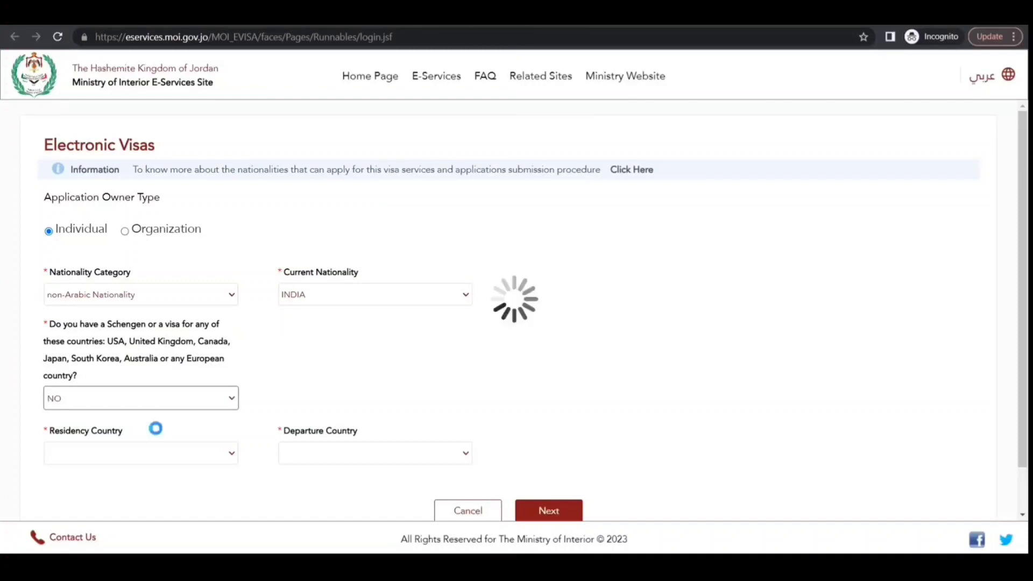
left_click(160, 462)
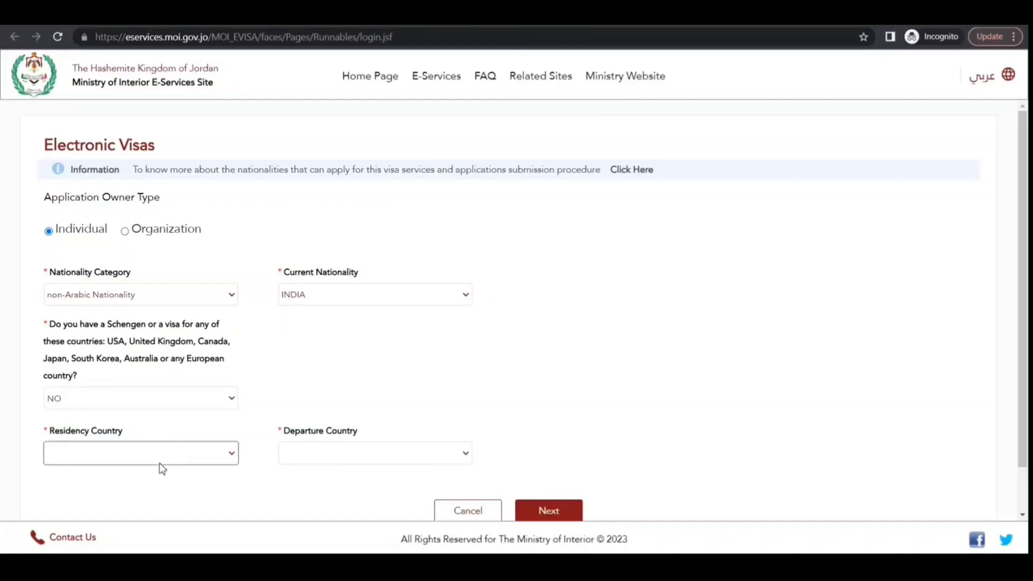
type("in")
left_click(162, 485)
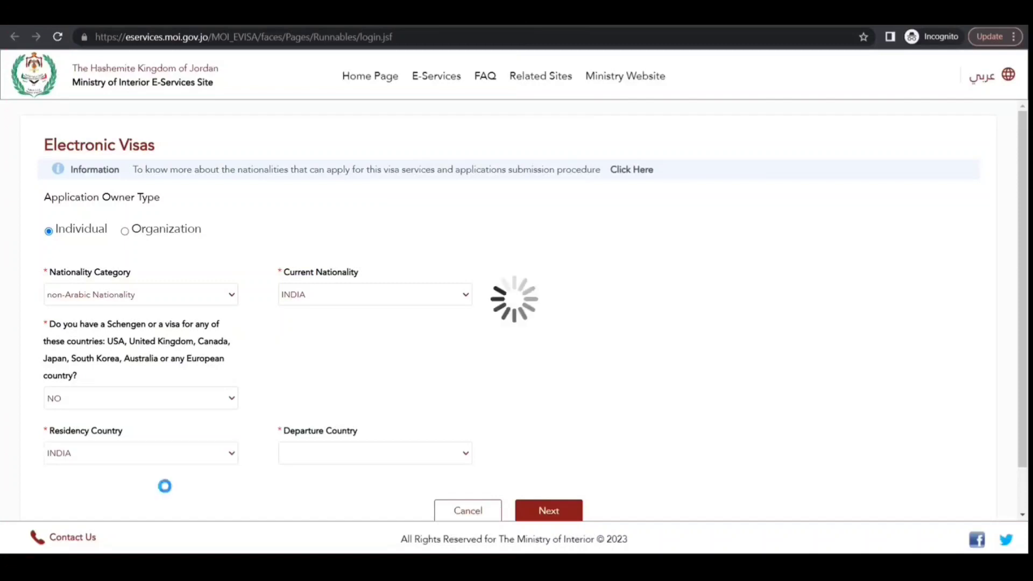
left_click(356, 464)
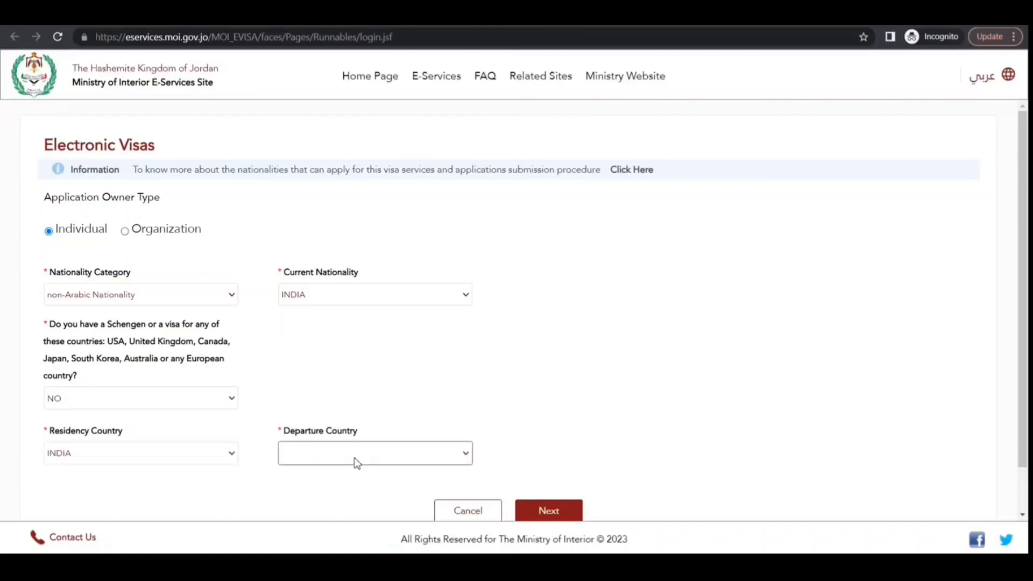
type("india")
left_click(344, 483)
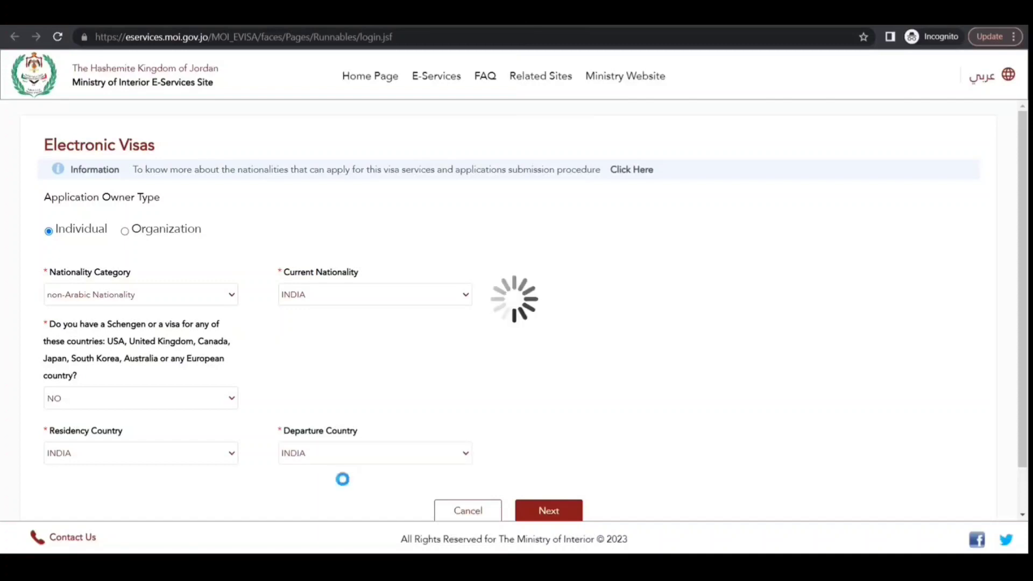
left_click(534, 515)
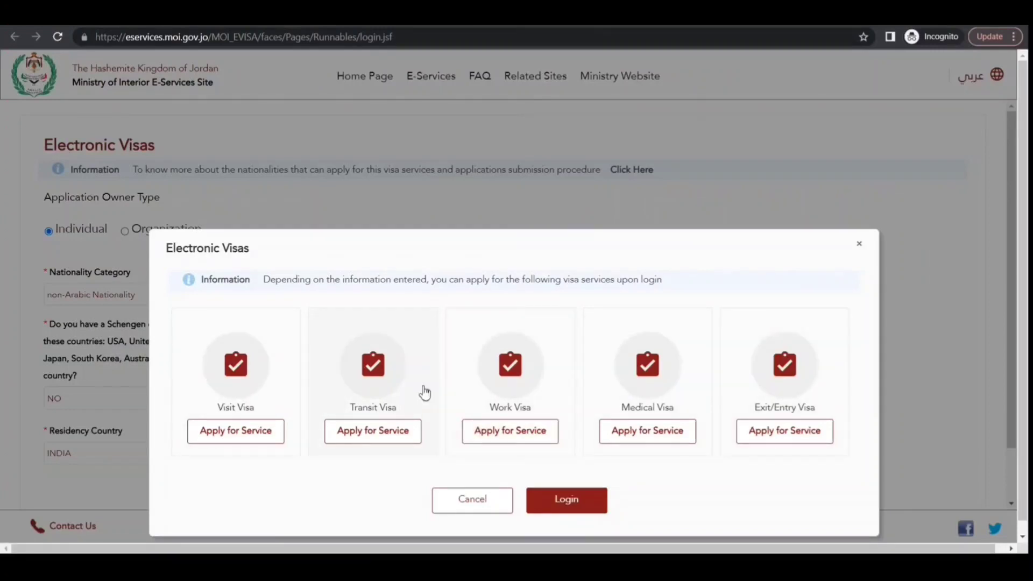
- Choose to apply for the Visit Visa service and read its terms, required documents and general instructions
left_click(242, 437)
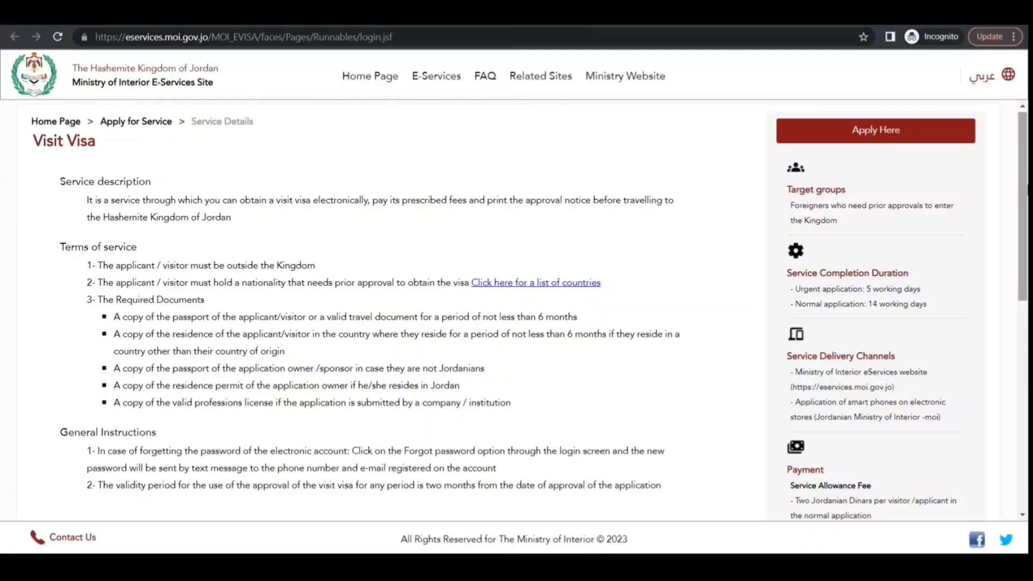
mouse_move(1024, 194)
left_mouse_down()
mouse_move(1024, 267)
mouse_move(1010, 185)
left_mouse_up()
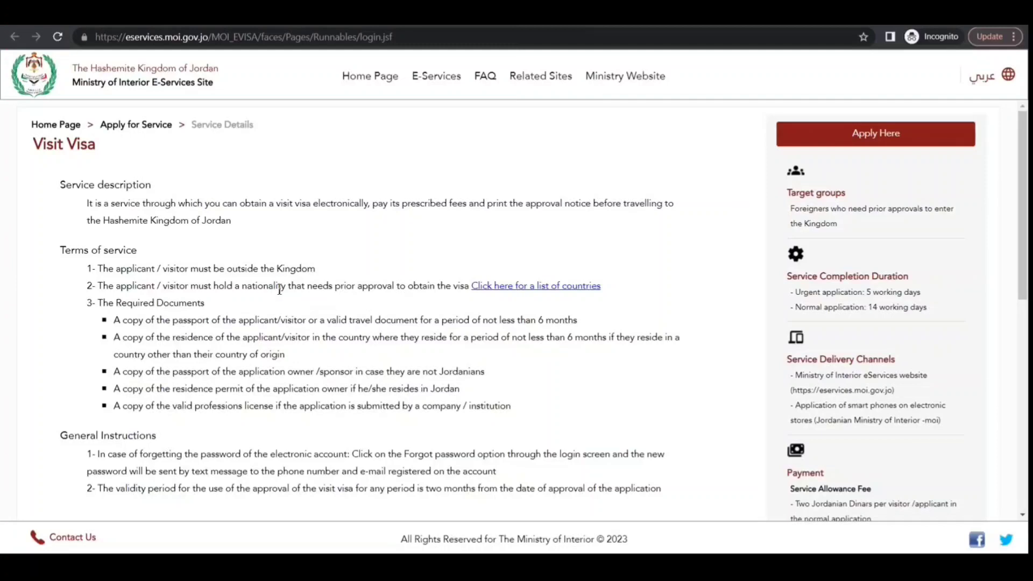
left_click_drag(279, 288, 397, 289)
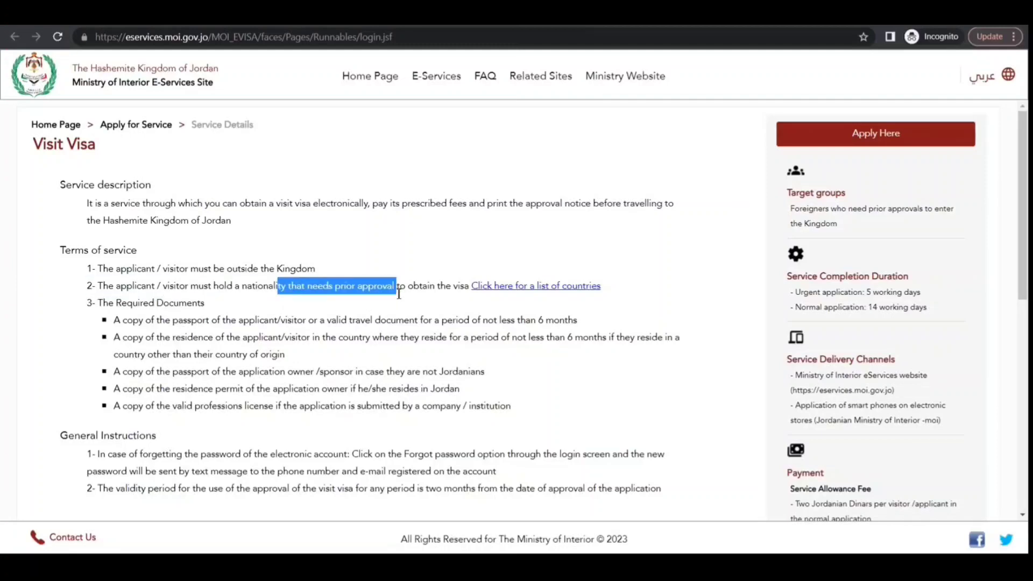
left_click(361, 322)
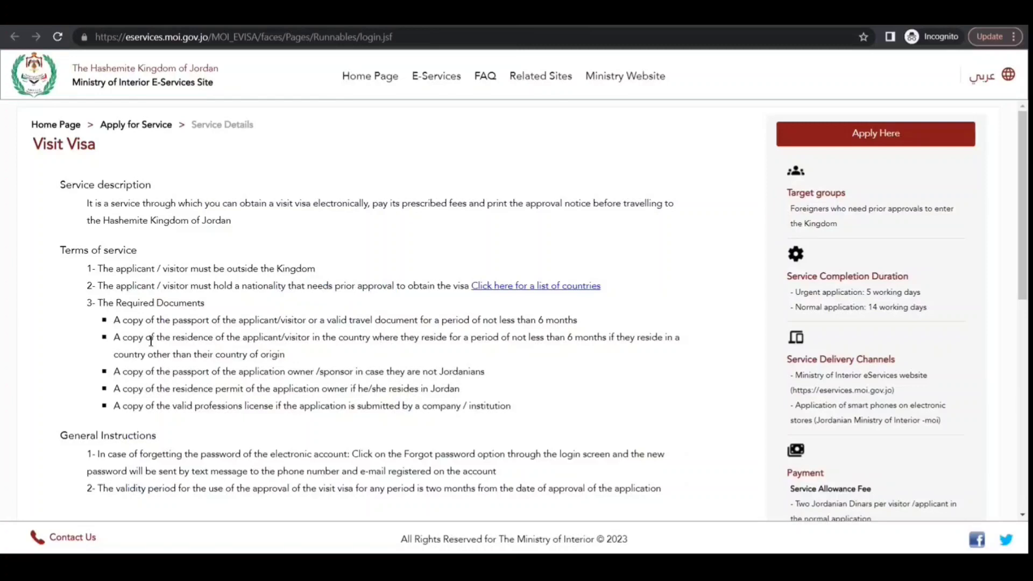
left_click_drag(134, 337, 270, 412)
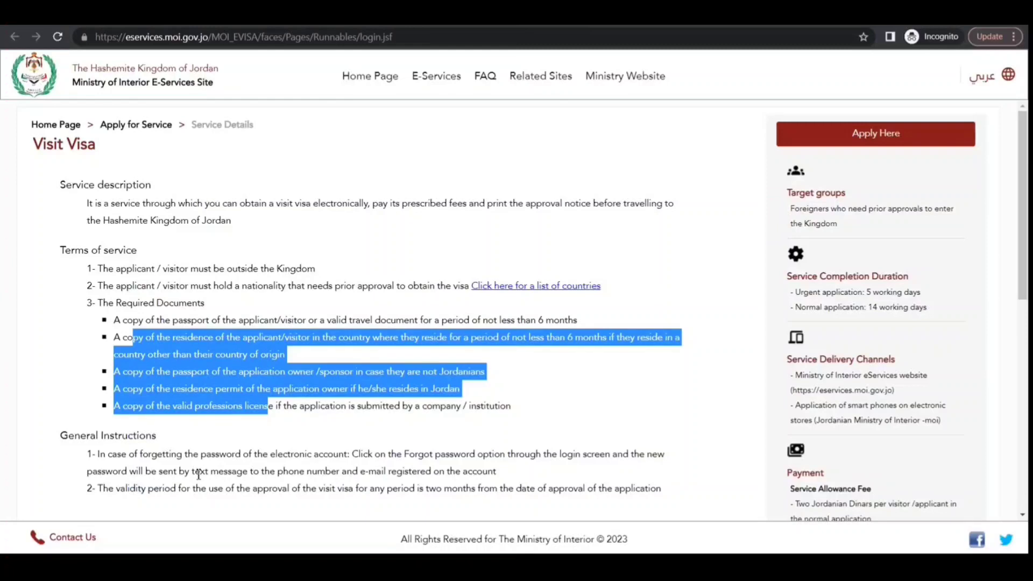
left_click_drag(123, 455, 220, 487)
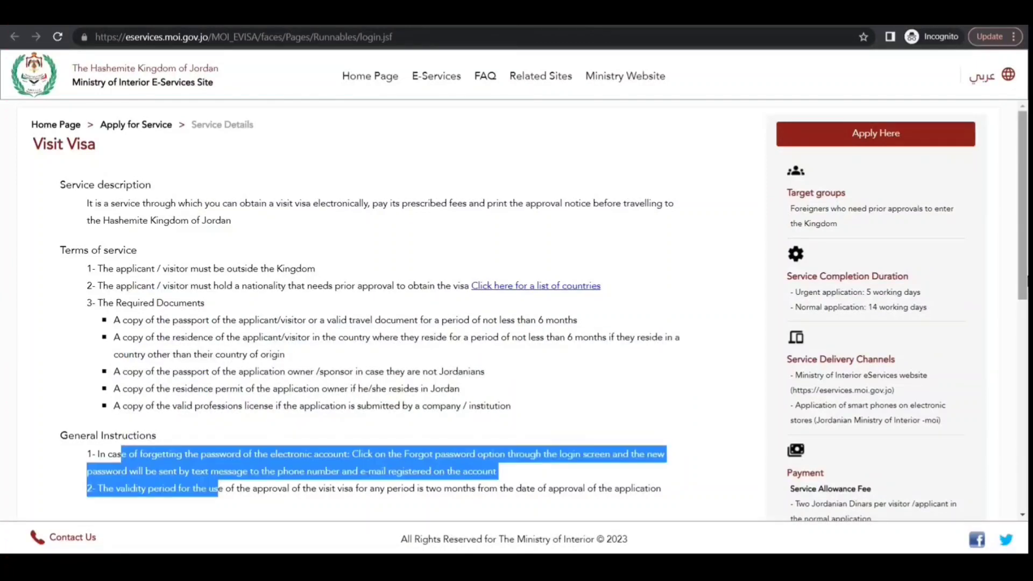
- Examine the Visit Visa service's allowance fee, visa fees by duration, payment methods and contact details
left_click_drag(1027, 275, 1027, 380)
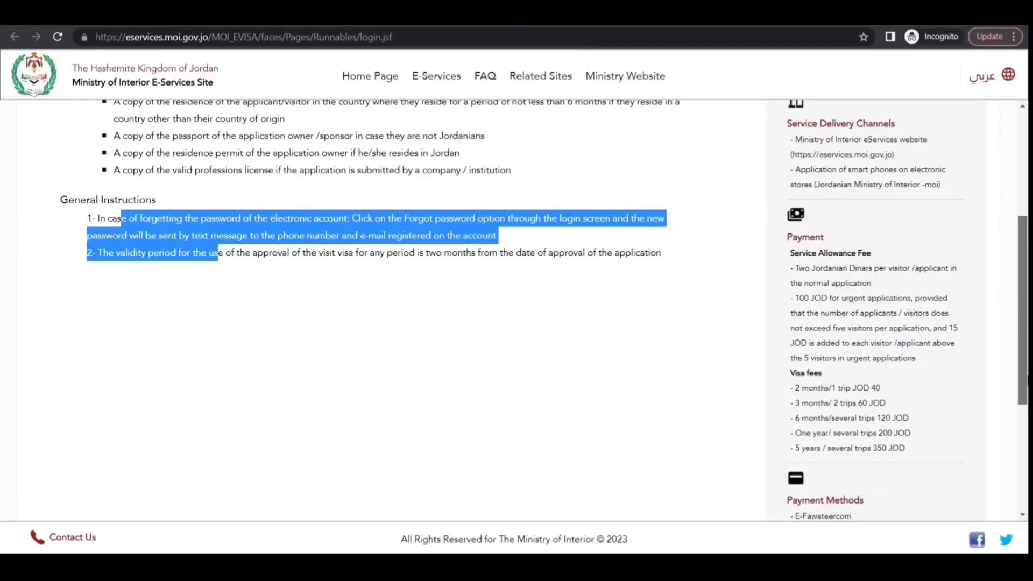
left_click_drag(1027, 380, 1027, 397)
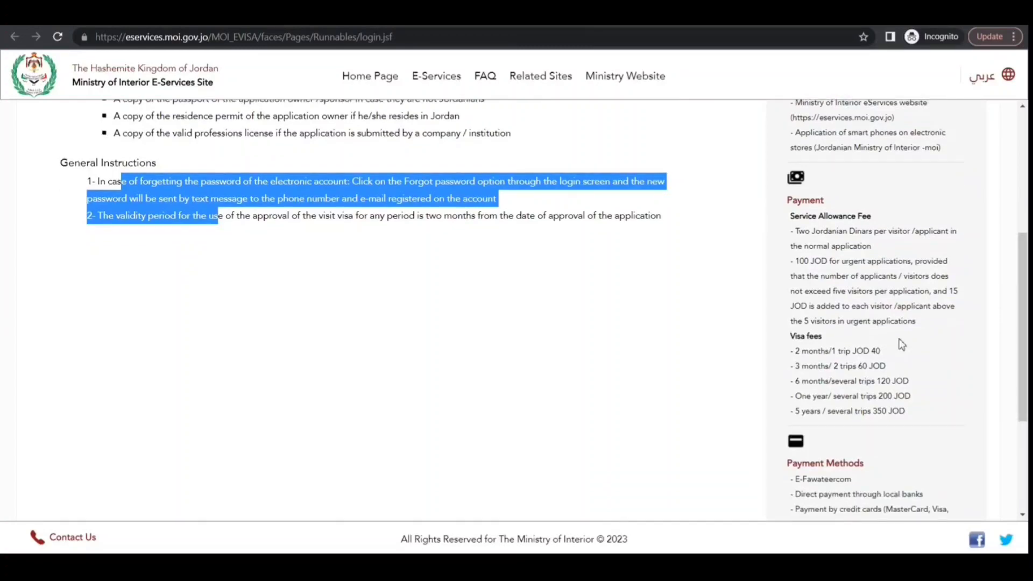
left_click(841, 347)
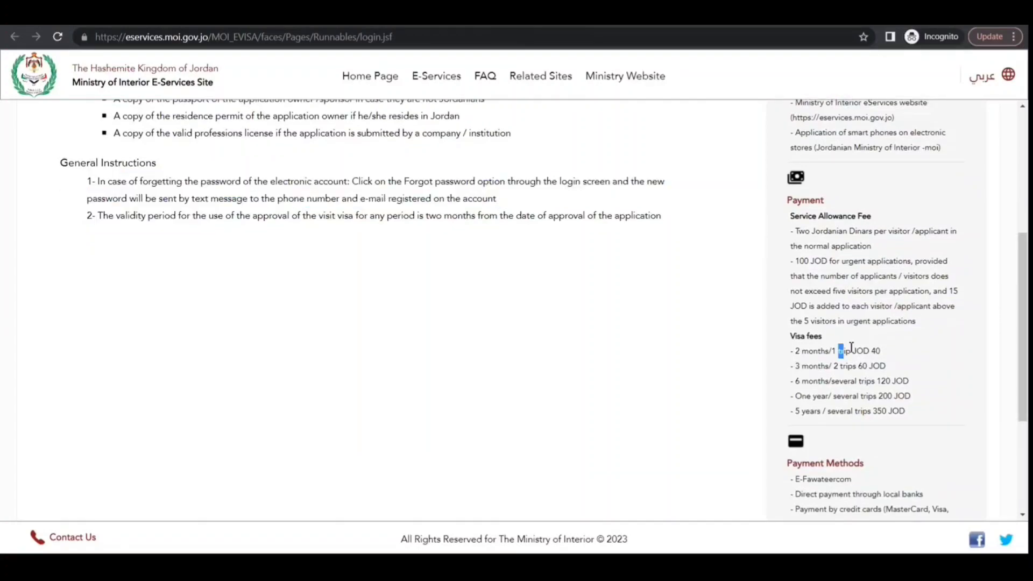
double_click(845, 351)
left_click(879, 353)
left_click_drag(868, 368, 888, 377)
scroll(1025, 409, "down", 1)
scroll(879, 436, "down", 1)
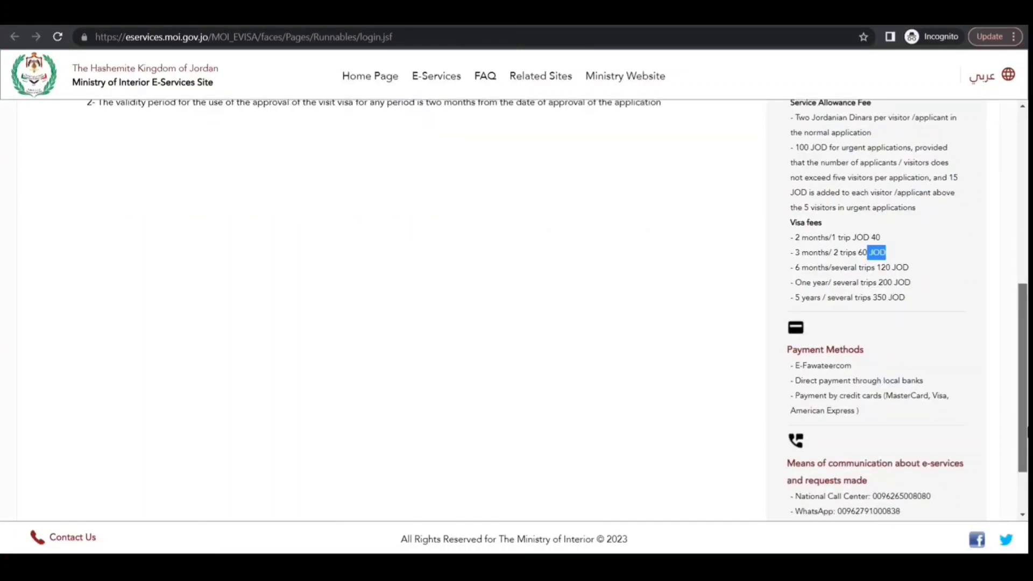
scroll(876, 310, "down", 2)
scroll(1001, 429, "up", 2)
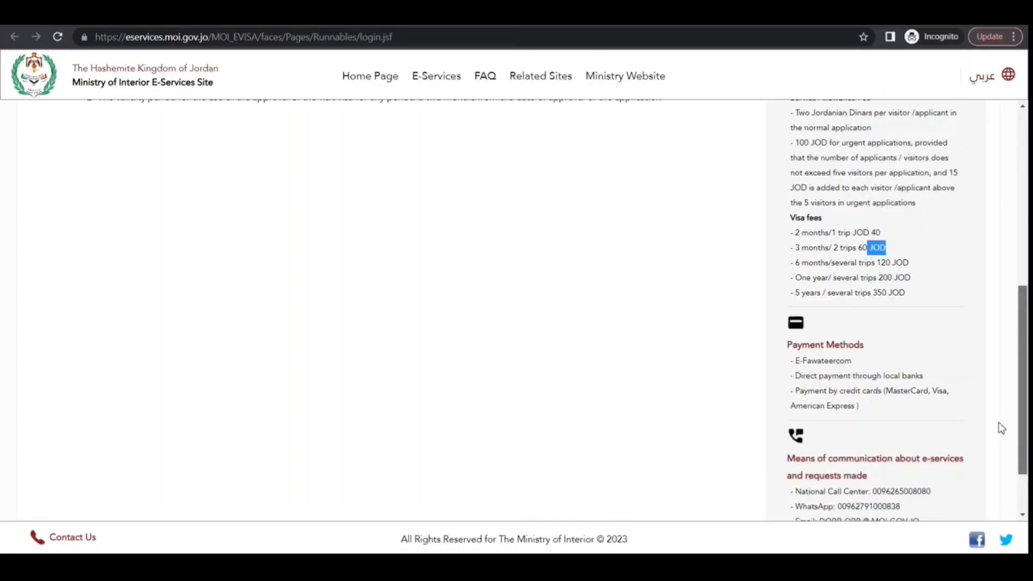
scroll(1002, 428, "up", 1)
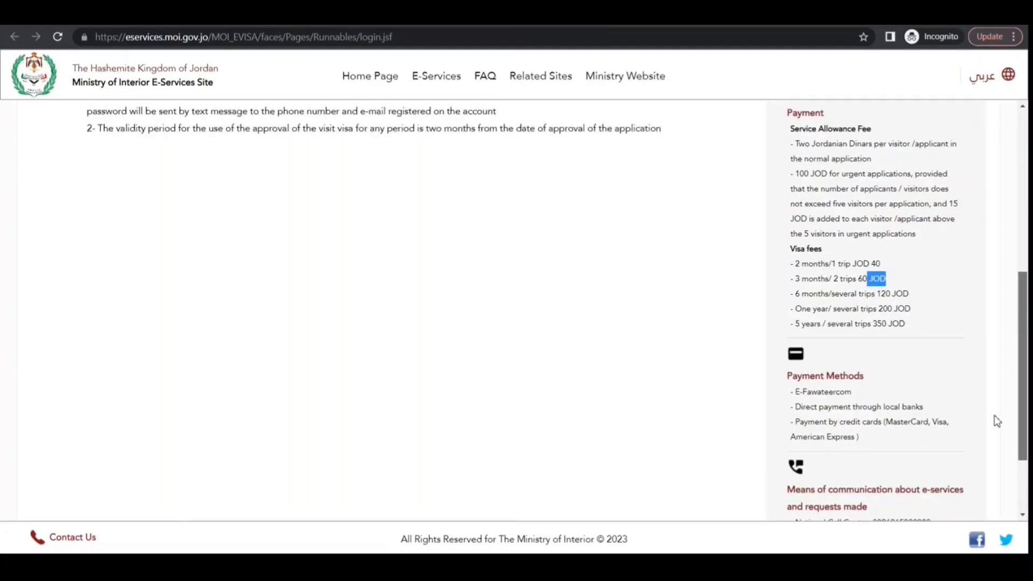
scroll(963, 262, "up", 8)
left_click_drag(1023, 281, 879, 141)
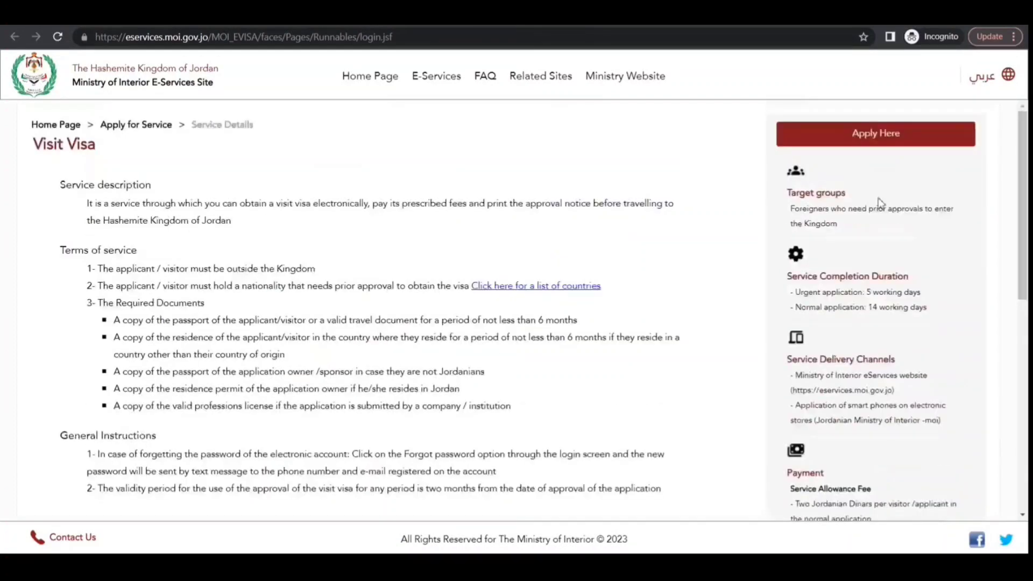
- Start the Visit Visa application and open the new account registration form for the Individual type
left_click(877, 135)
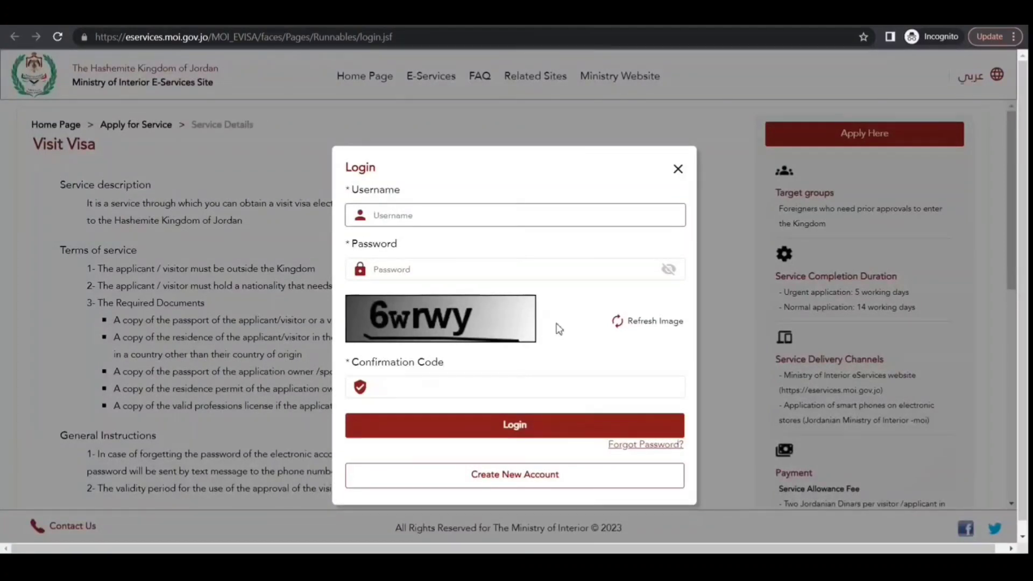
left_click(500, 481)
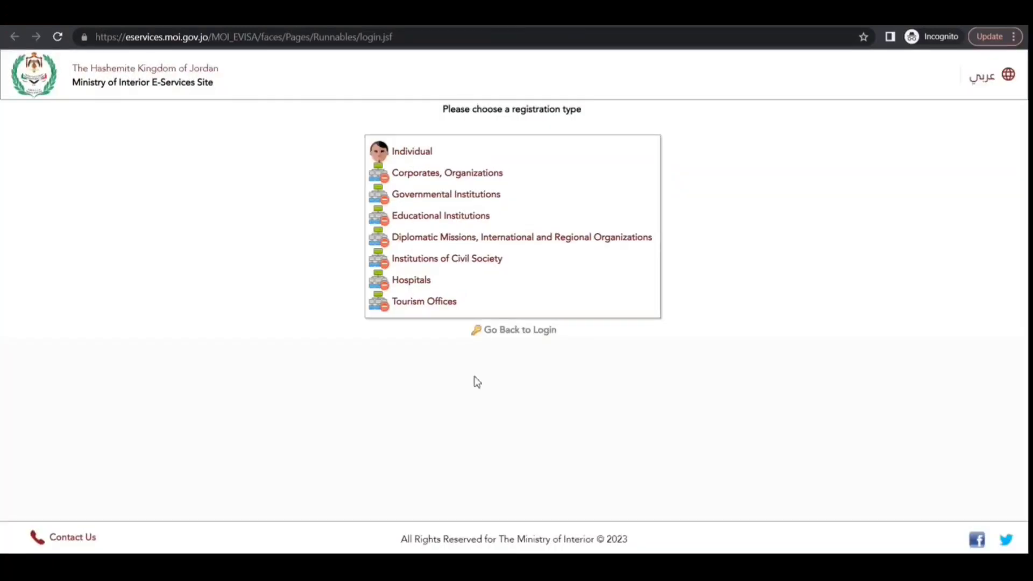
left_click(403, 152)
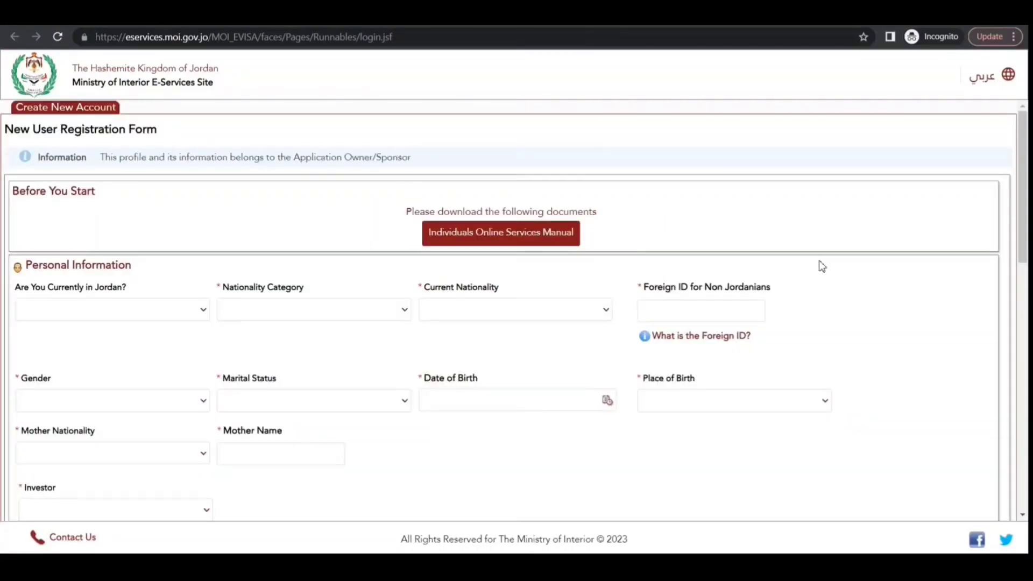
left_click_drag(1025, 226, 957, 219)
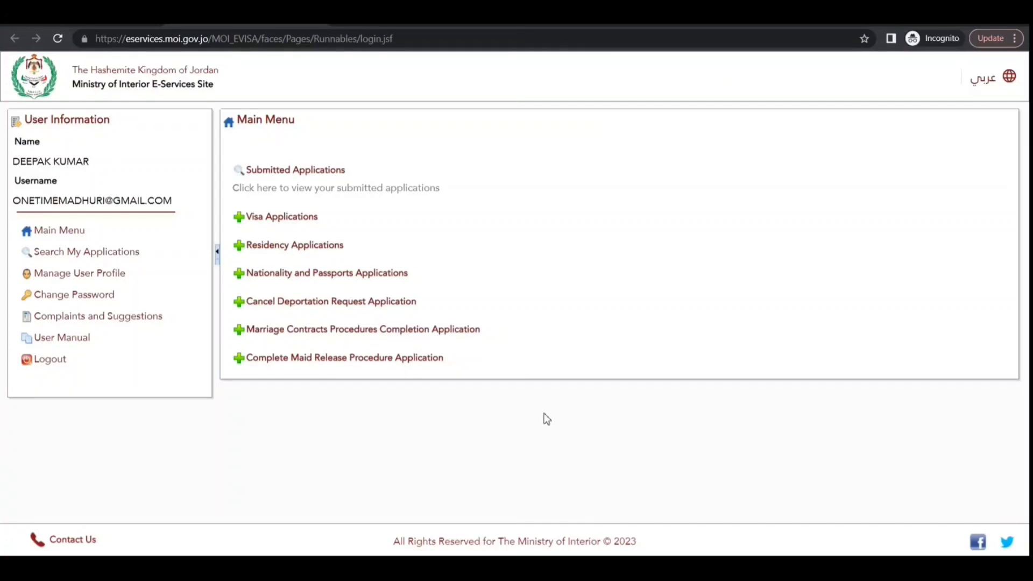
- Choose the Visit Visa Application for nationalities that require prior approval from the visa applications
left_click(273, 218)
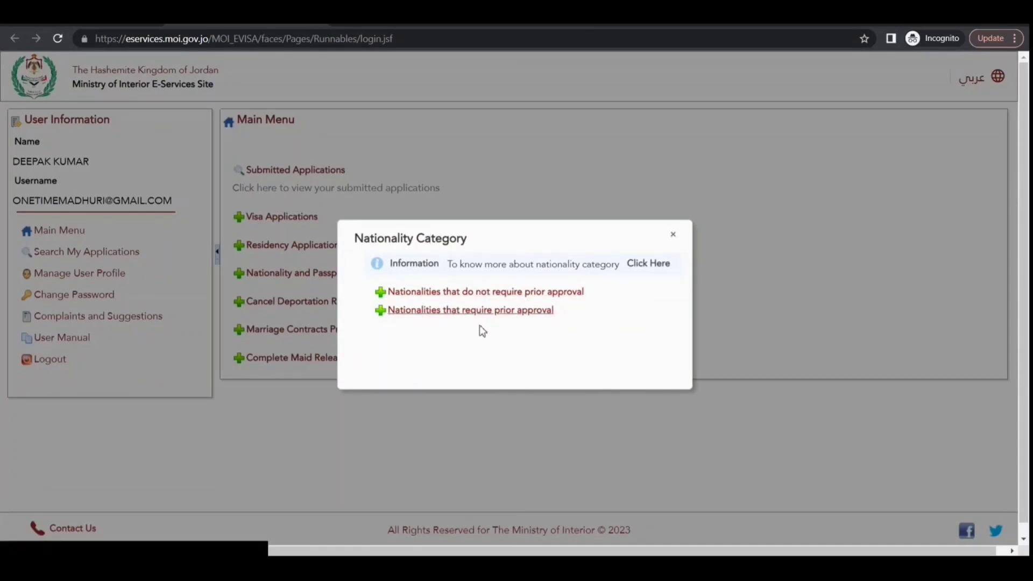
left_click(502, 312)
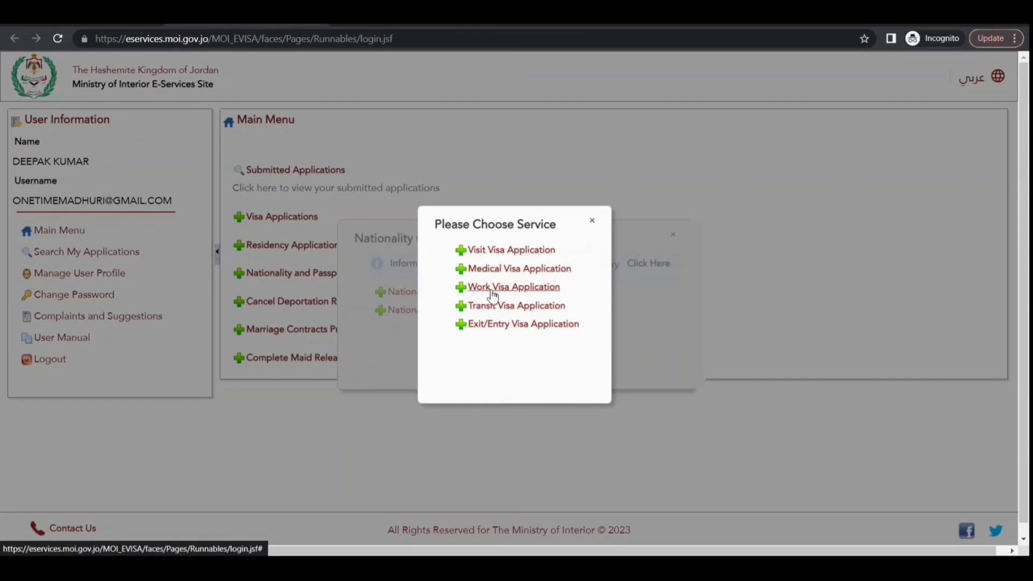
left_click(492, 257)
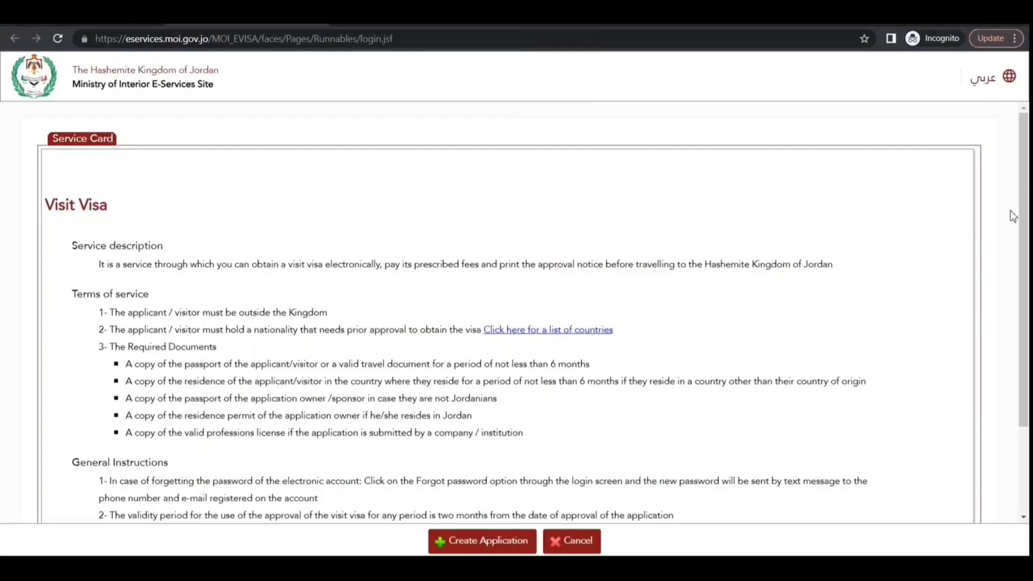
- Check the service card's list of countries needing prior approval for INDIA, and close the list
left_click_drag(1028, 230, 1028, 283)
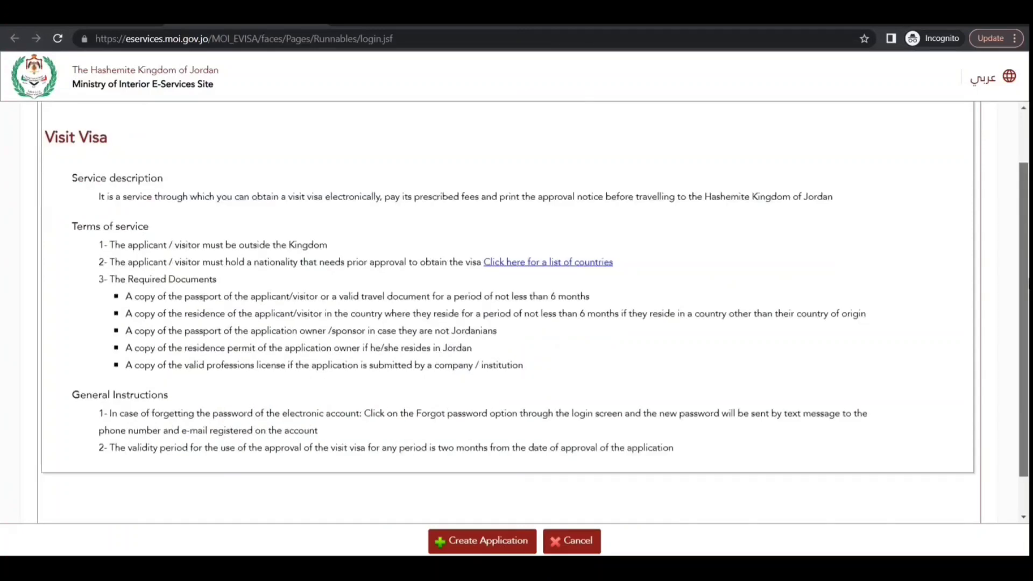
left_click(565, 262)
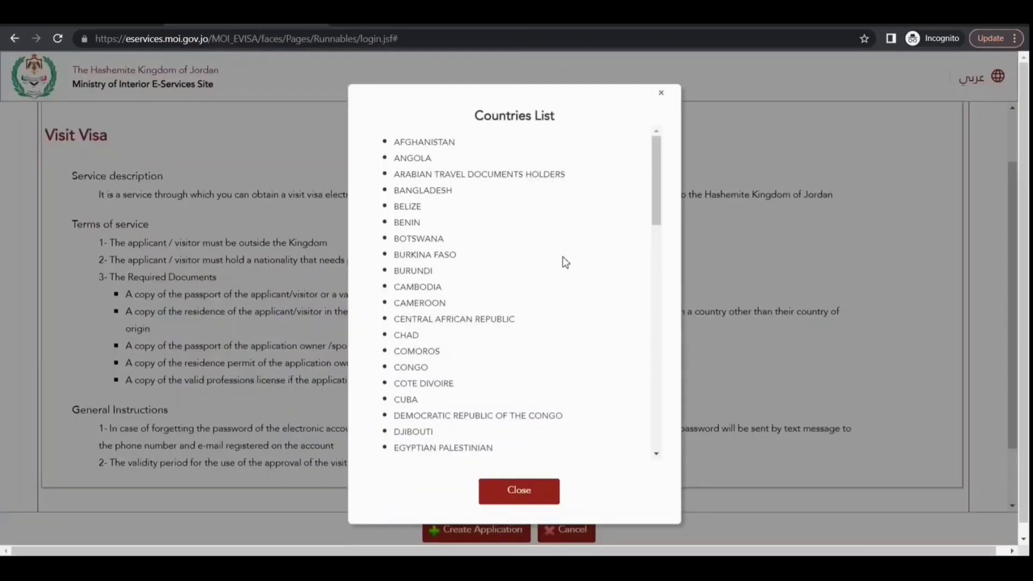
left_click_drag(654, 175, 666, 269)
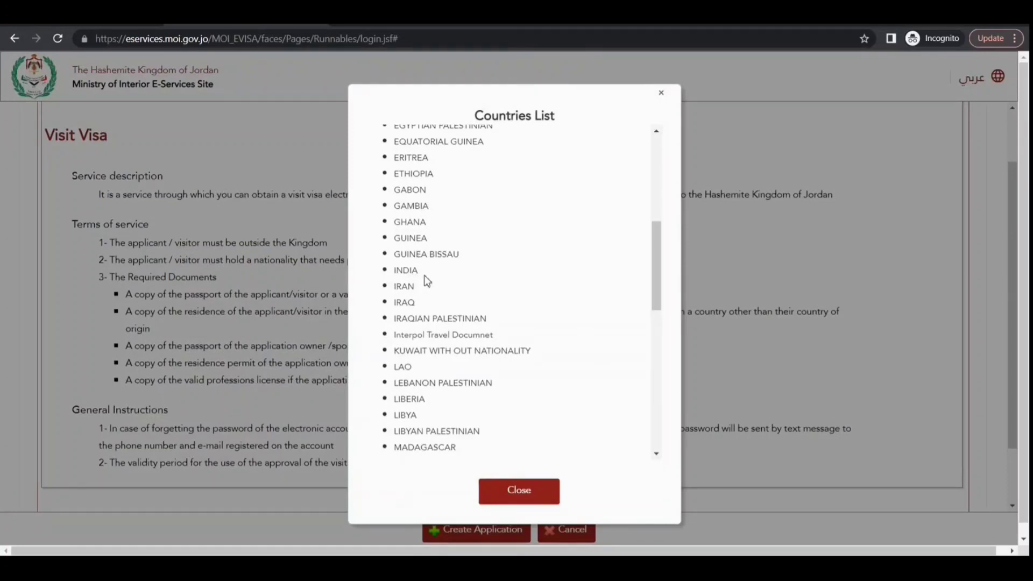
left_click_drag(420, 270, 397, 271)
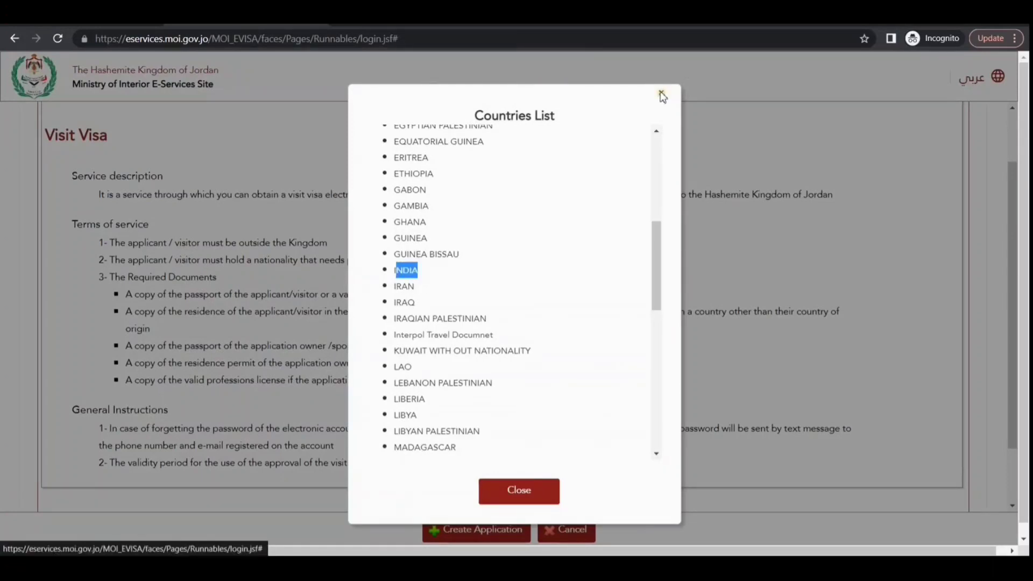
left_click(662, 95)
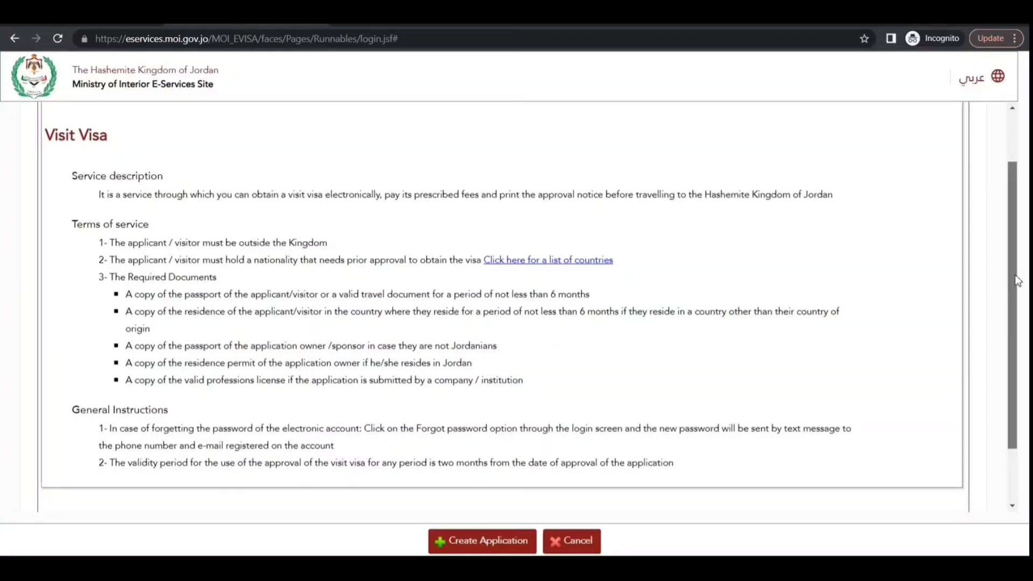
- Create the visit visa application, applying for the Application owner and answering NO to having visited Jordan before
scroll(1015, 282, "down", 2)
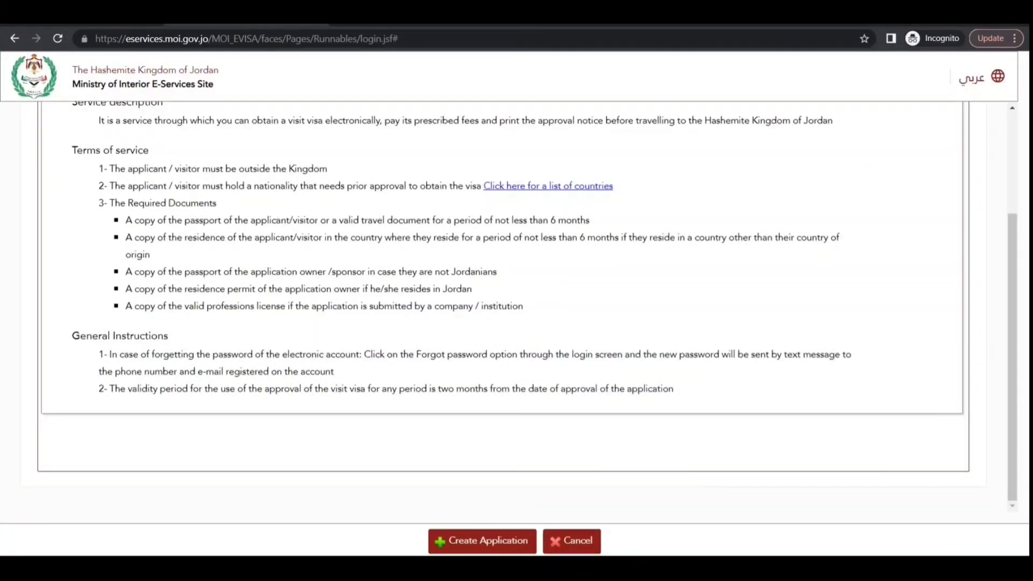
left_click(488, 545)
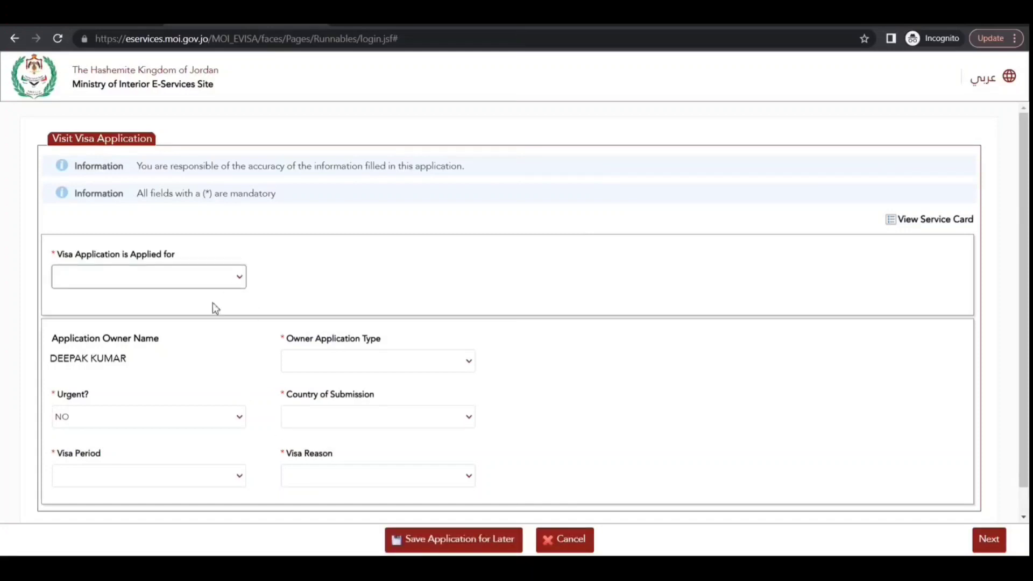
left_click(191, 331)
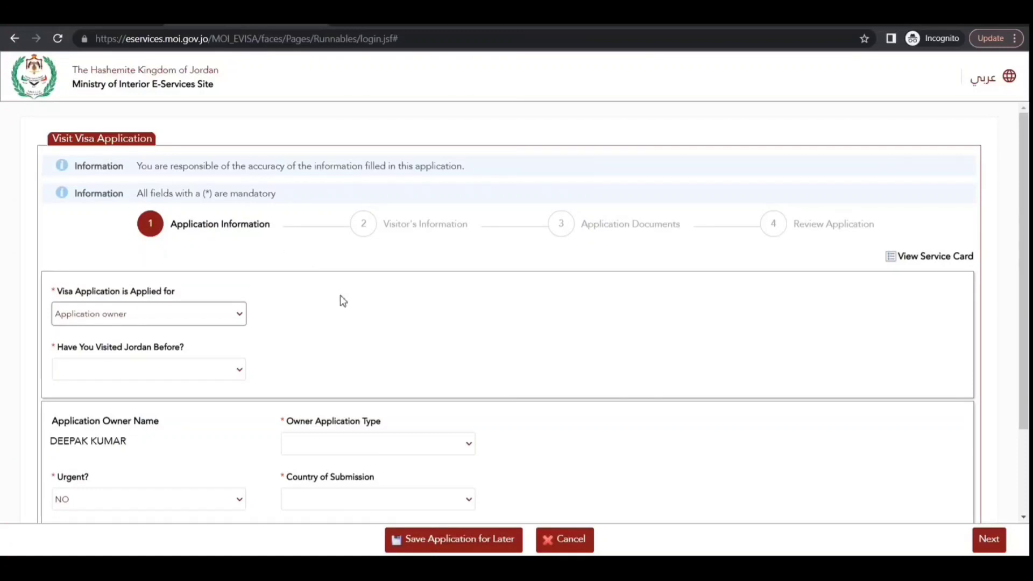
left_click(220, 377)
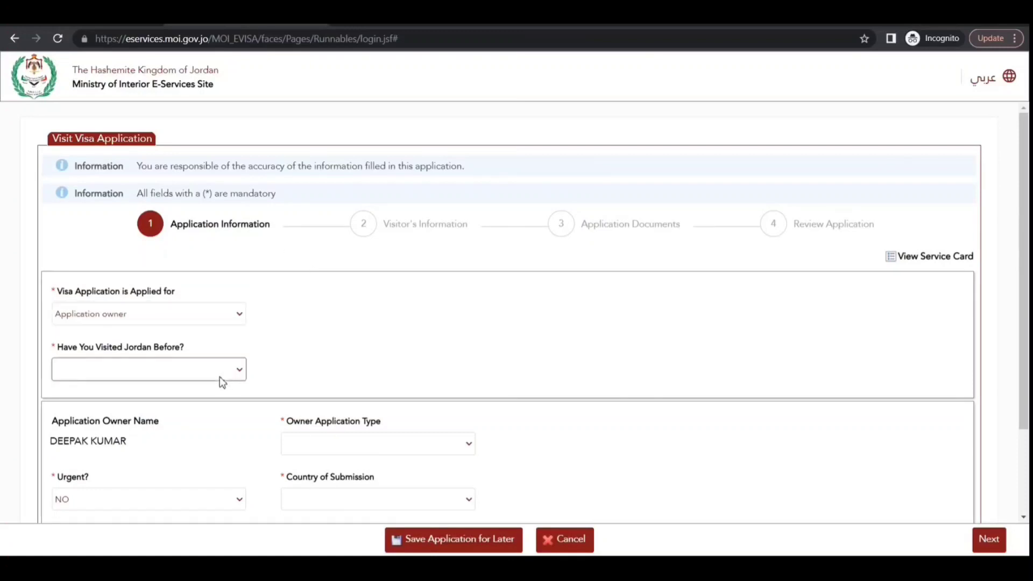
left_click(189, 407)
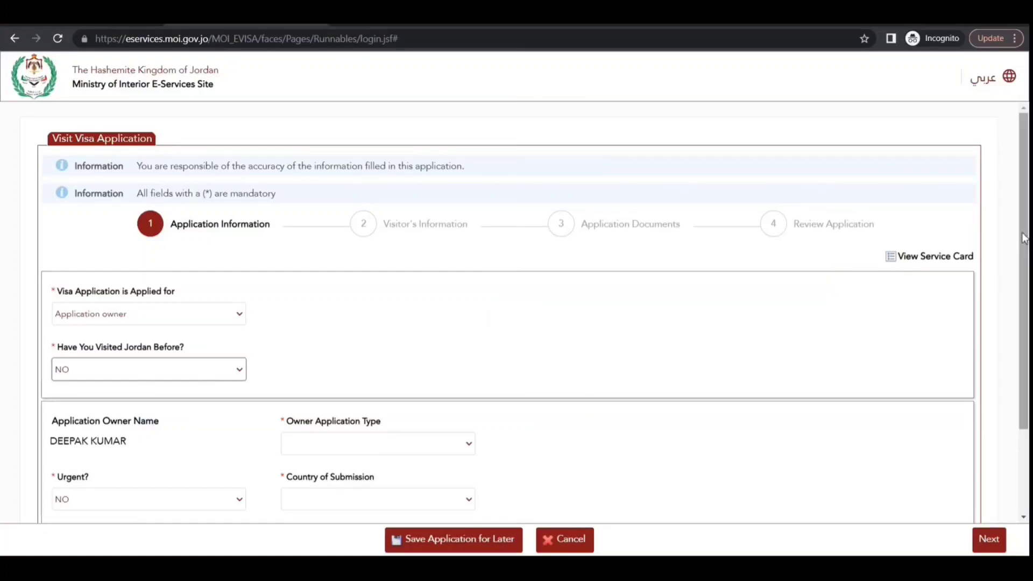
- Set application type New, submission country INDIA, period Two Months - Single Entry, embassy India - New Delhi and reason Visit, and continue
scroll(1023, 270, "down", 2)
left_click(394, 333)
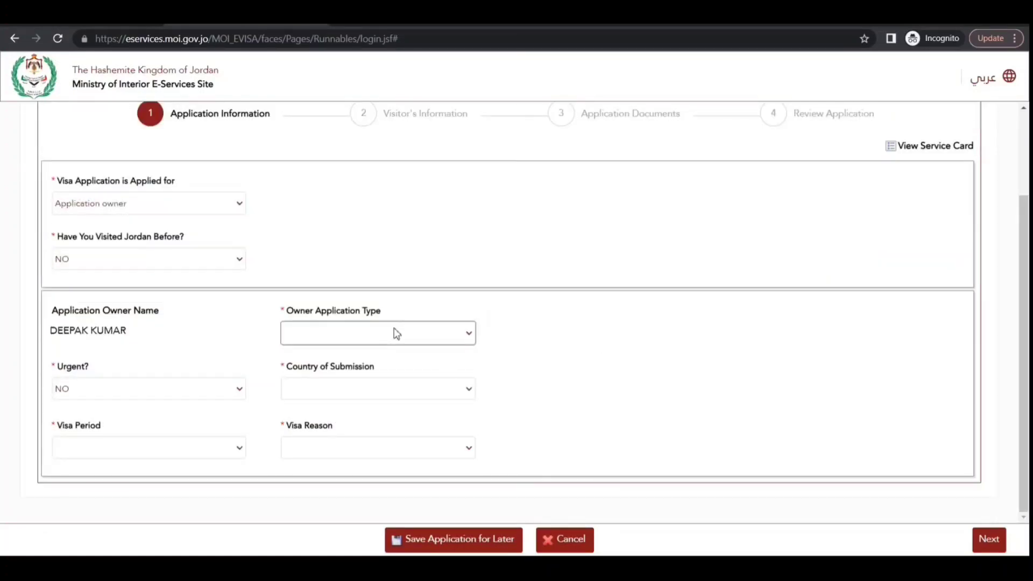
left_click(341, 365)
left_click(299, 396)
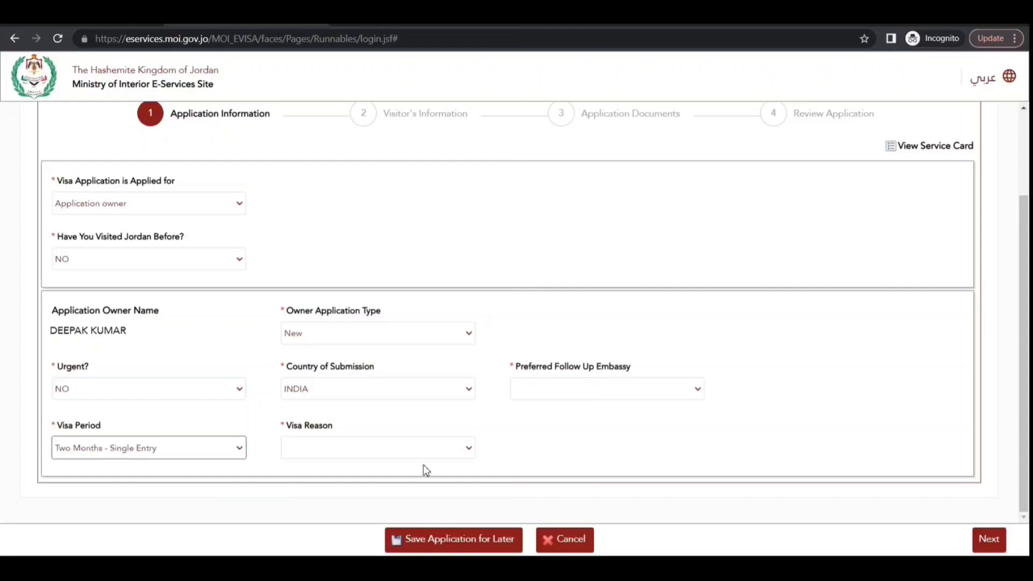
left_click(593, 391)
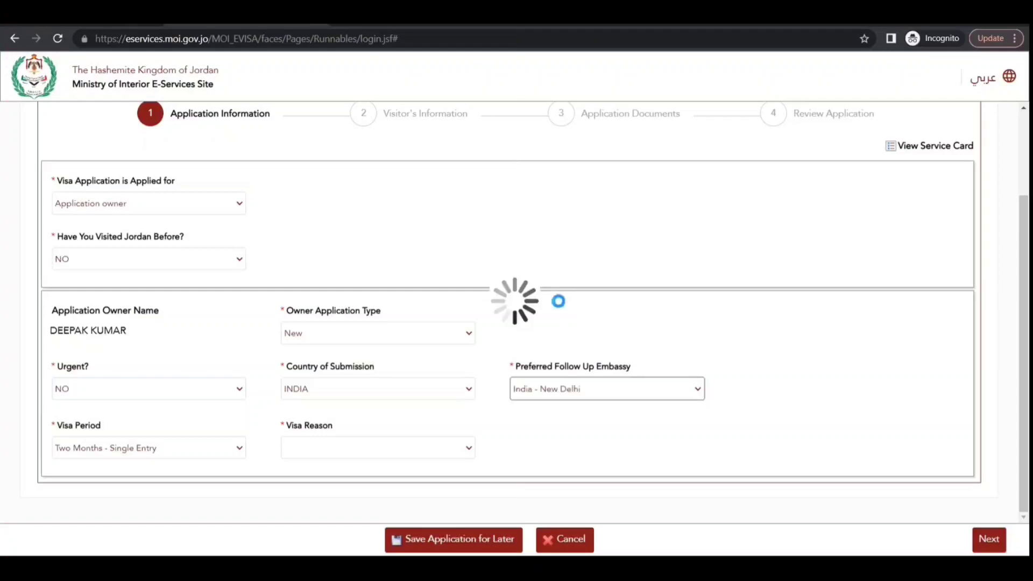
left_click(461, 450)
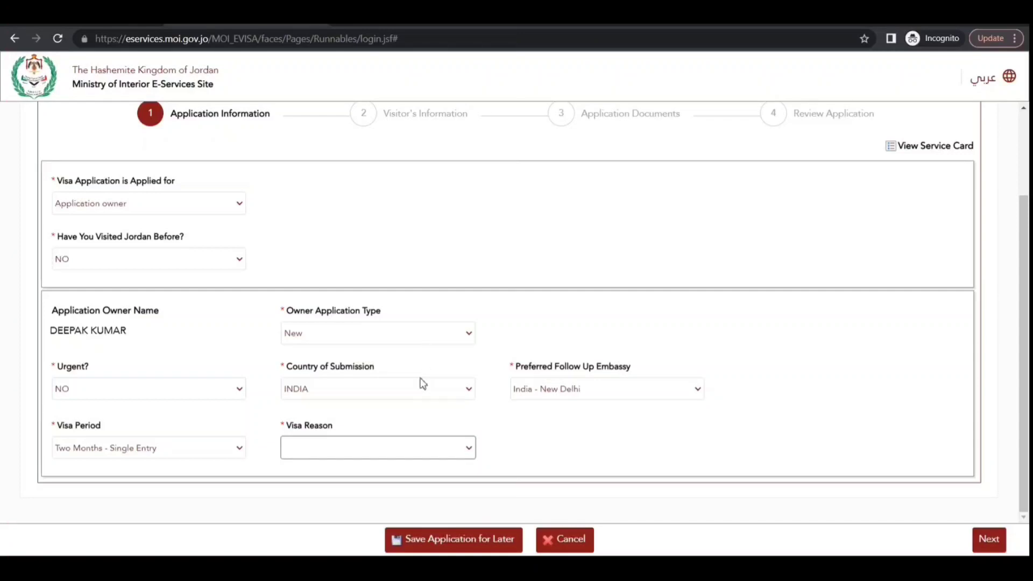
left_click(416, 415)
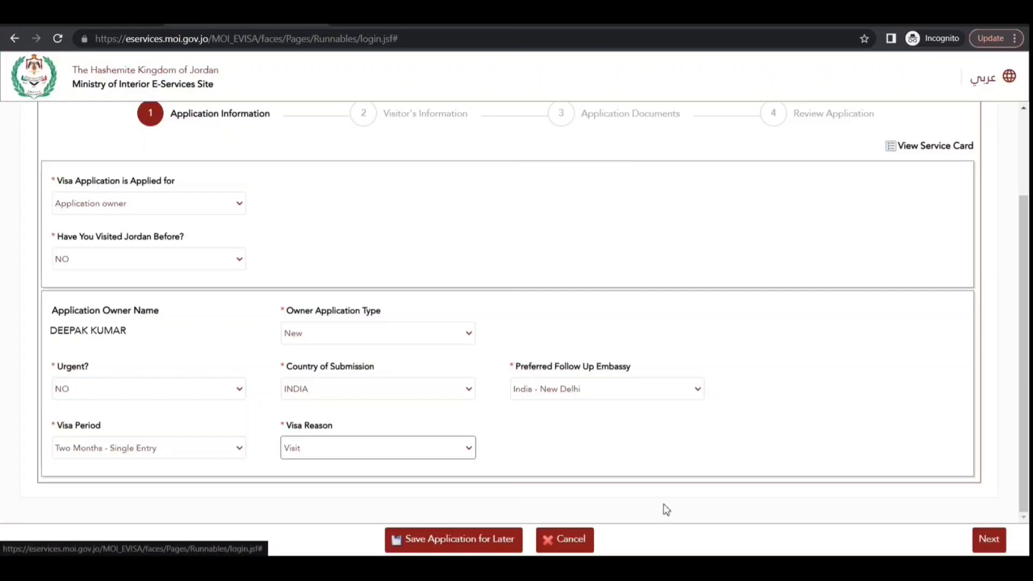
left_click(992, 539)
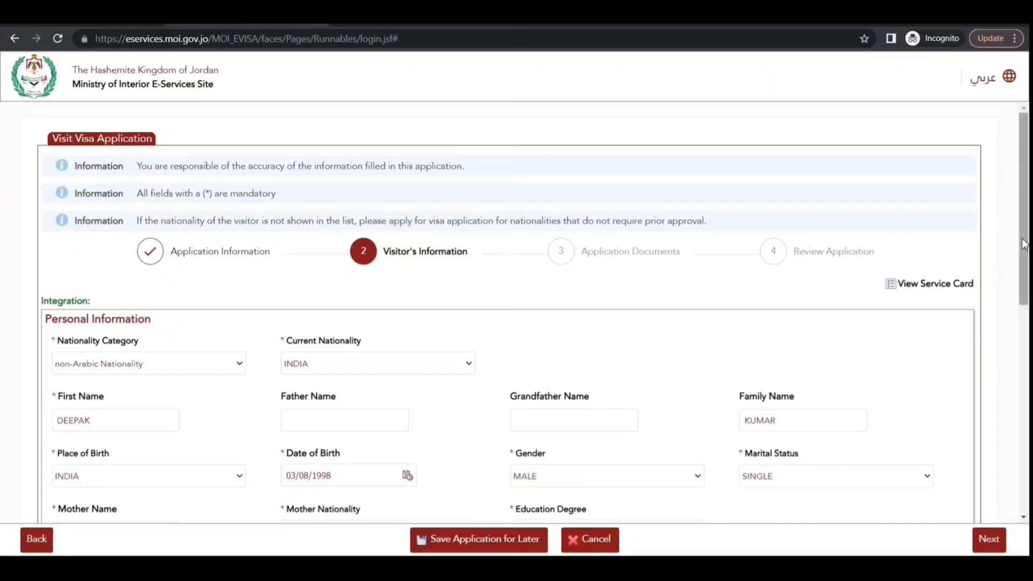
- In the visitor's personal information, set departure and residency country to INDIA, education degree to UNIVERSITY BACHELOR and occupation to Engineer
left_click_drag(1025, 243, 1025, 328)
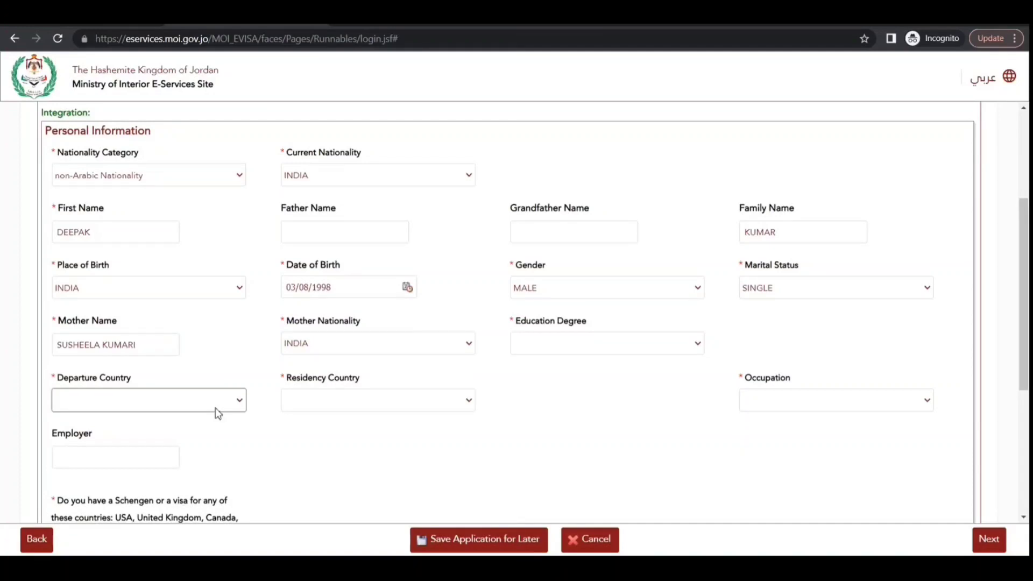
type("in")
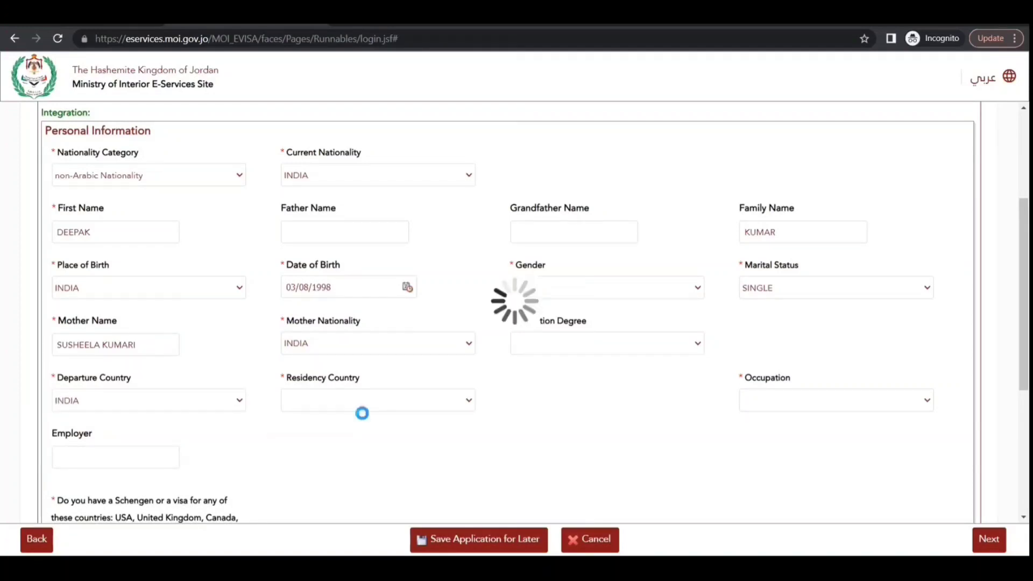
type("in")
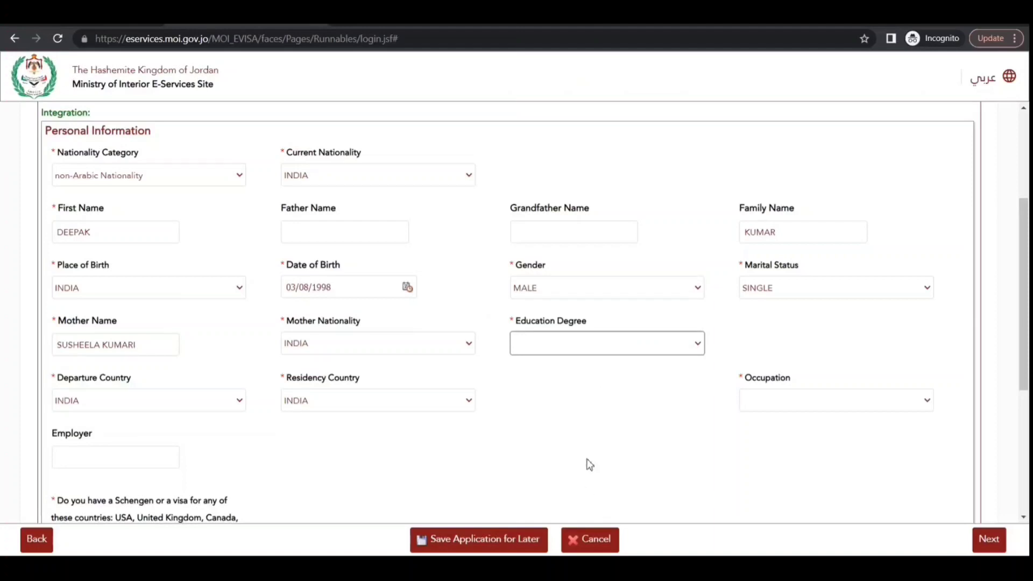
left_click(588, 496)
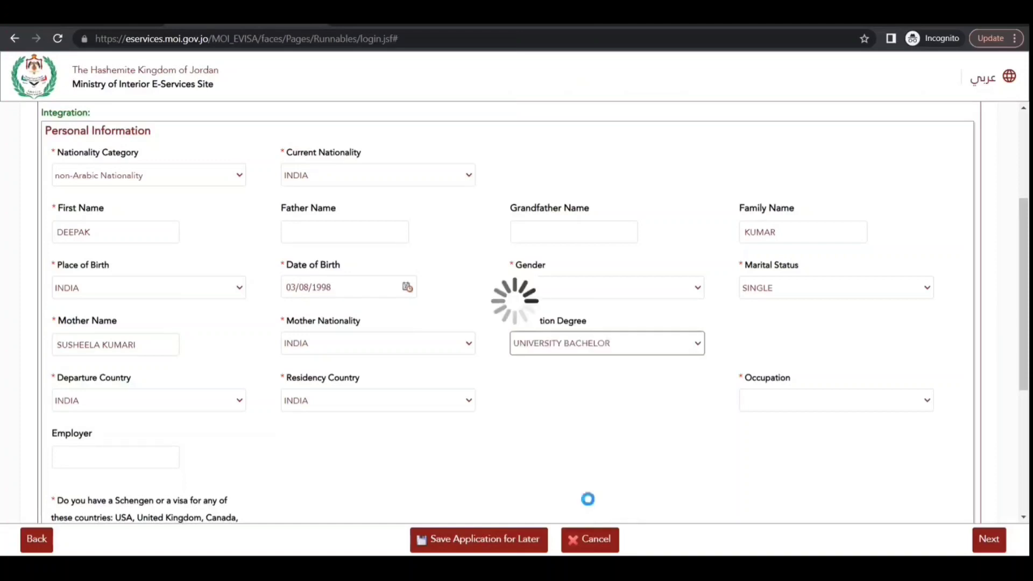
left_click(855, 401)
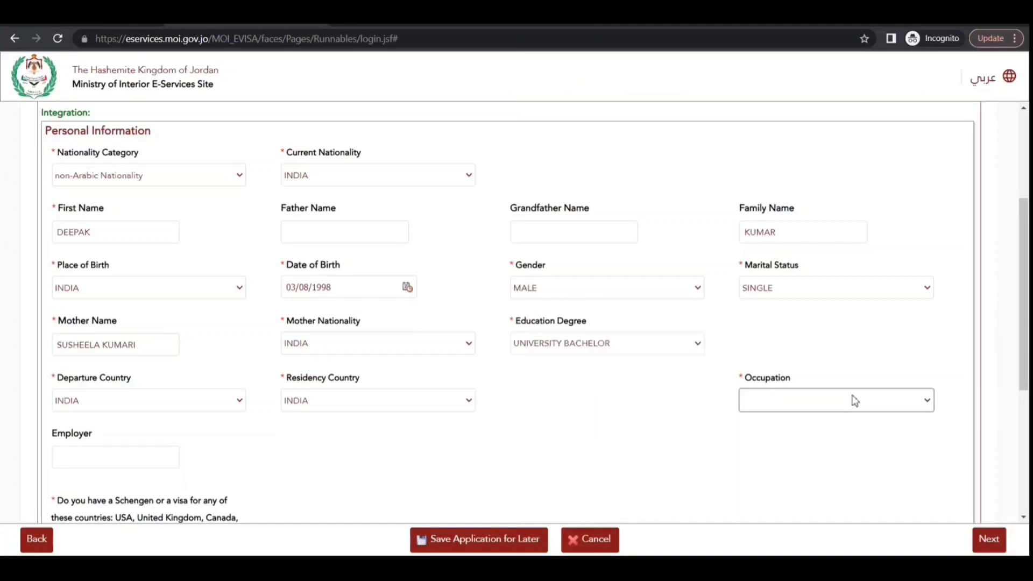
left_click(856, 130)
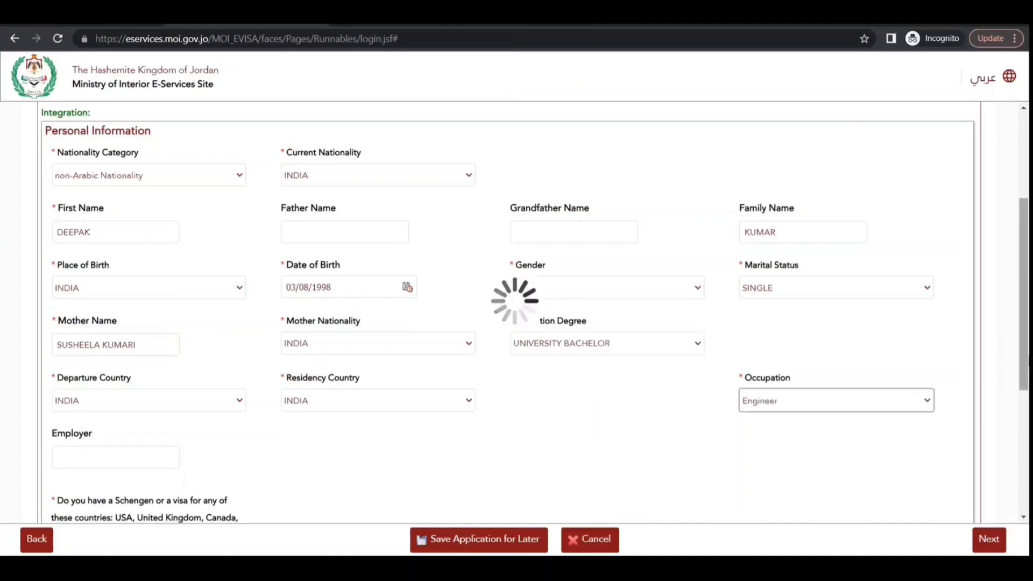
- Answer NO to holding a Schengen or other listed visa, set the passport expiry date to 10/10/2030, and continue
left_click_drag(1027, 366, 1028, 488)
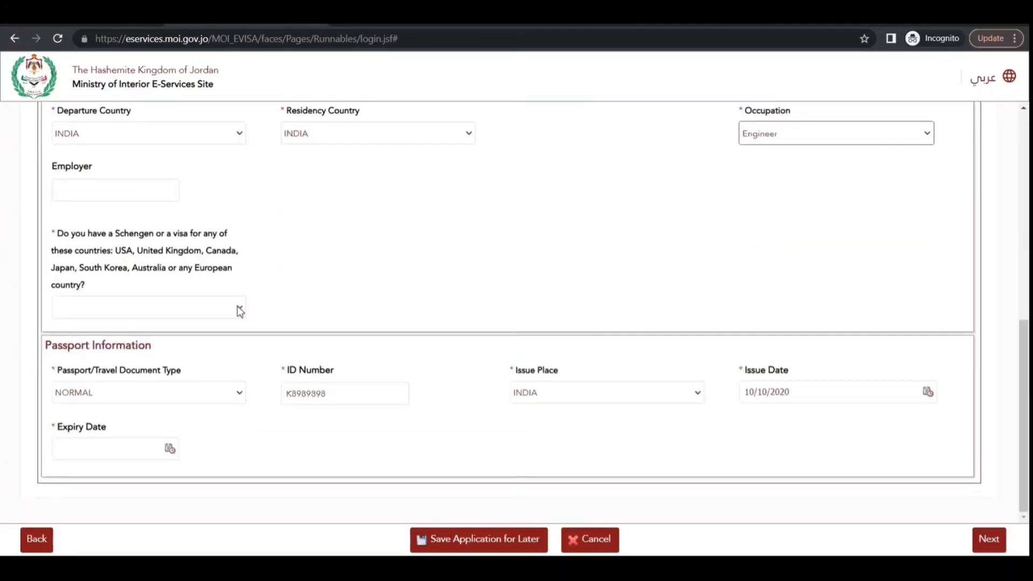
left_click(240, 315)
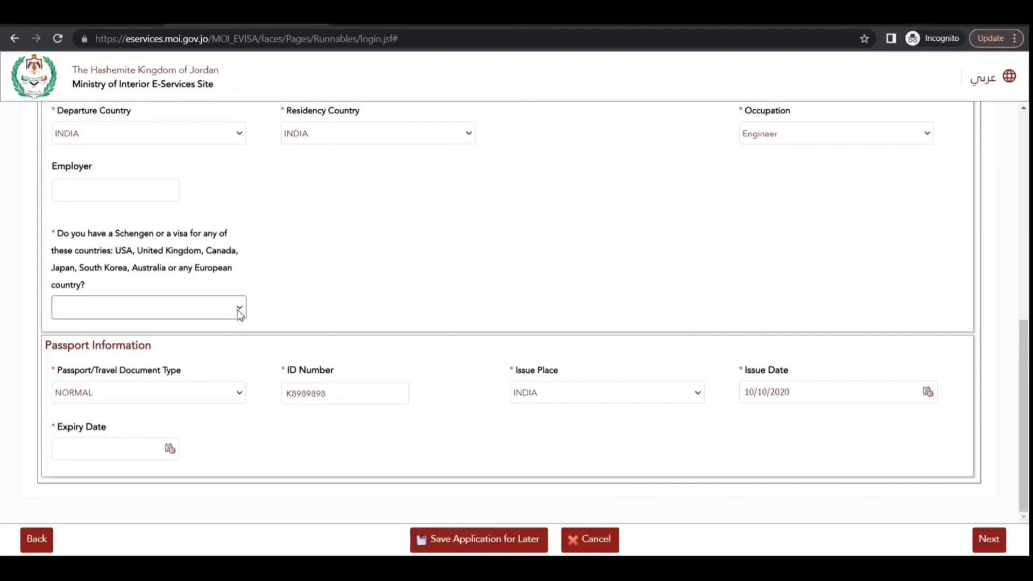
left_click(208, 344)
left_click(122, 449)
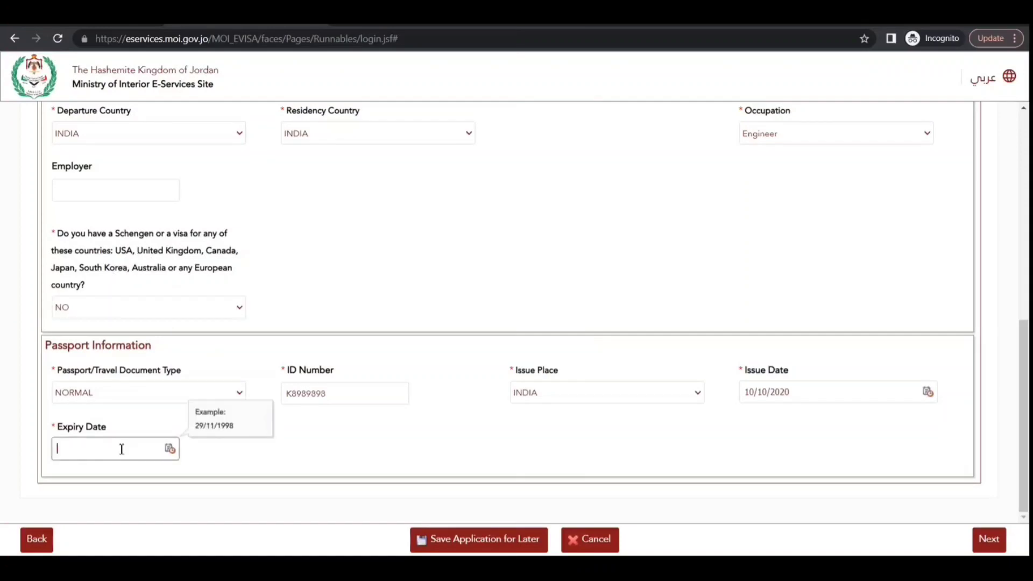
type("10/10/2030")
left_click(855, 465)
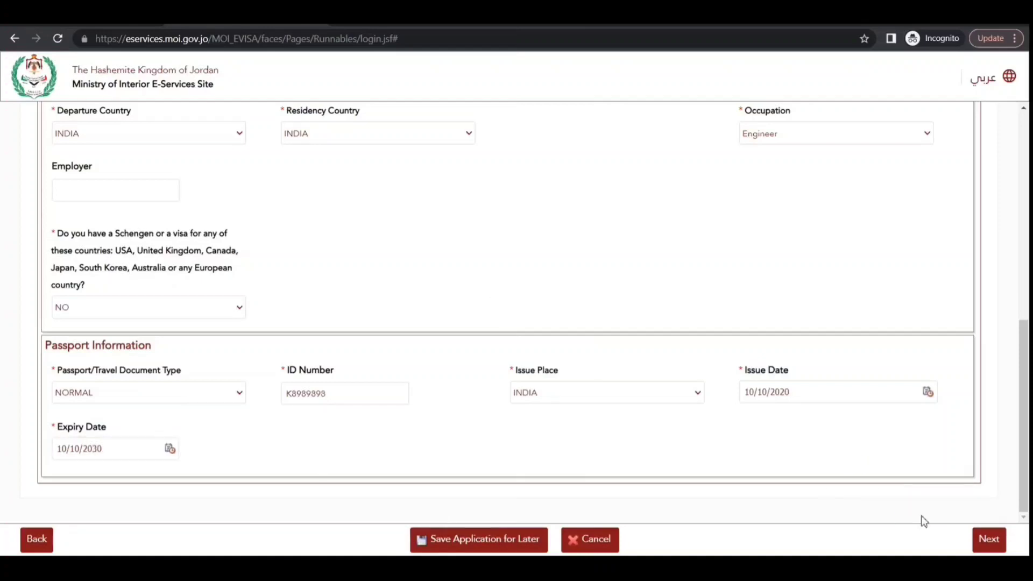
left_click(989, 542)
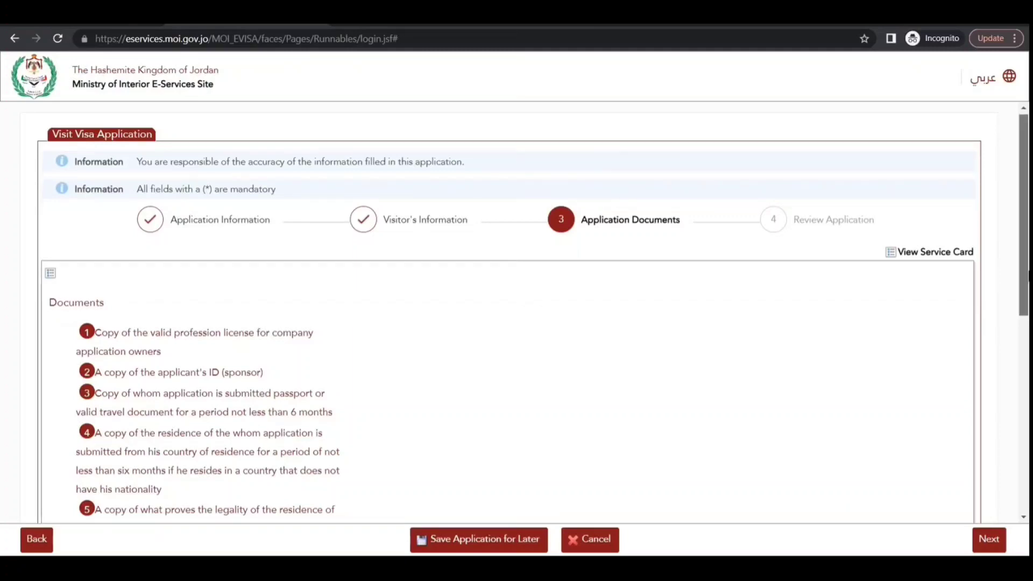
- Examine the required documents list, the attachments table and the additional information section of the application documents page
left_click_drag(1029, 261, 1029, 468)
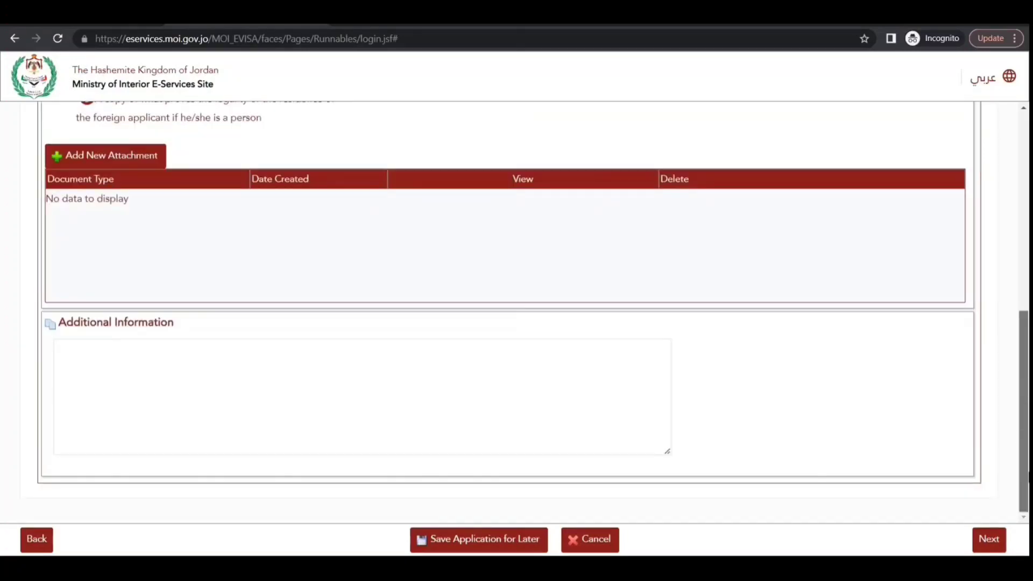
scroll(968, 317, "up", 8)
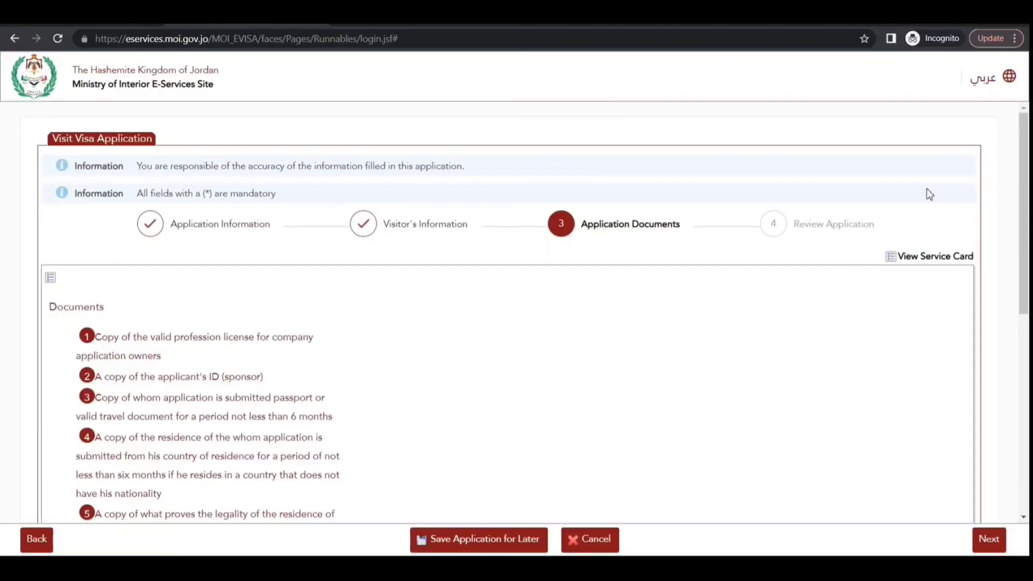